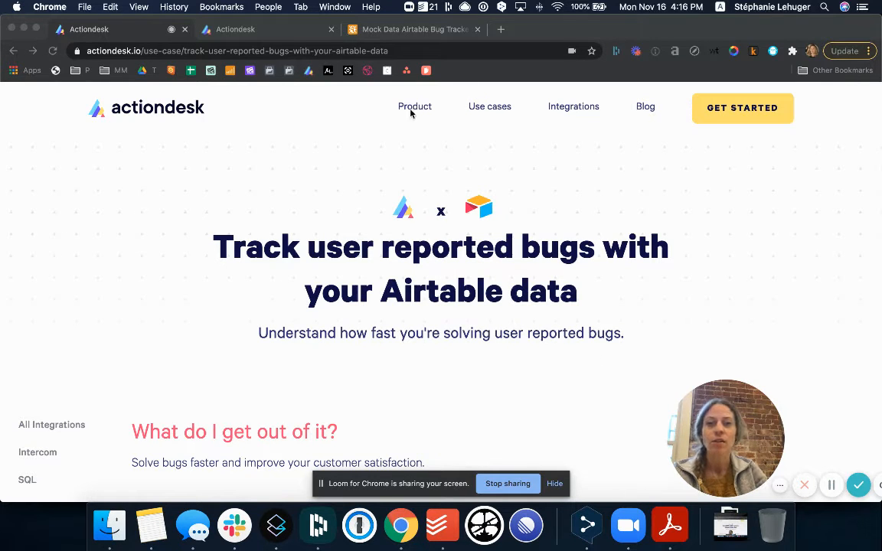
Read the use-case page's detailed tutorial and examine the Bugs and issues table in the Mock Data Airtable Bug Tracker
{"action": "scroll", "coordinate": [205, 323], "scroll_direction": "down", "scroll_amount": 10}
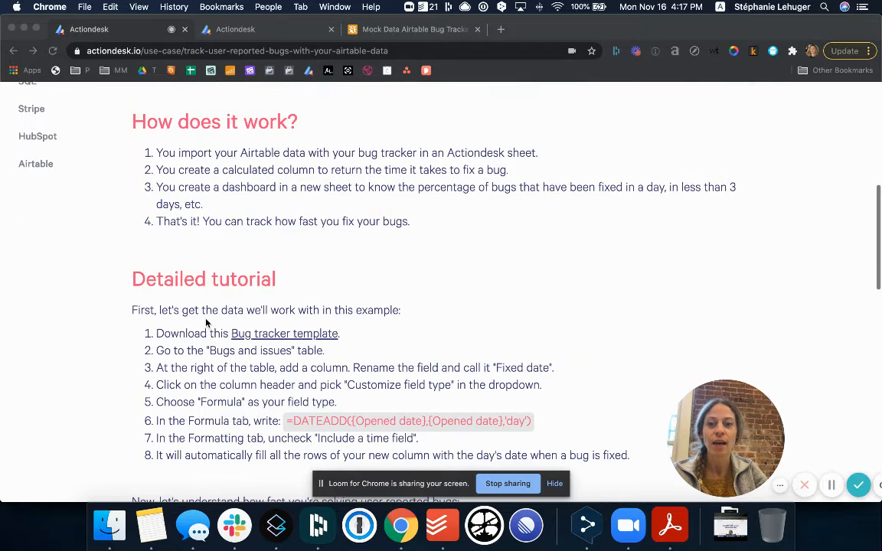
{"action": "scroll", "coordinate": [205, 323], "scroll_direction": "down", "scroll_amount": 4}
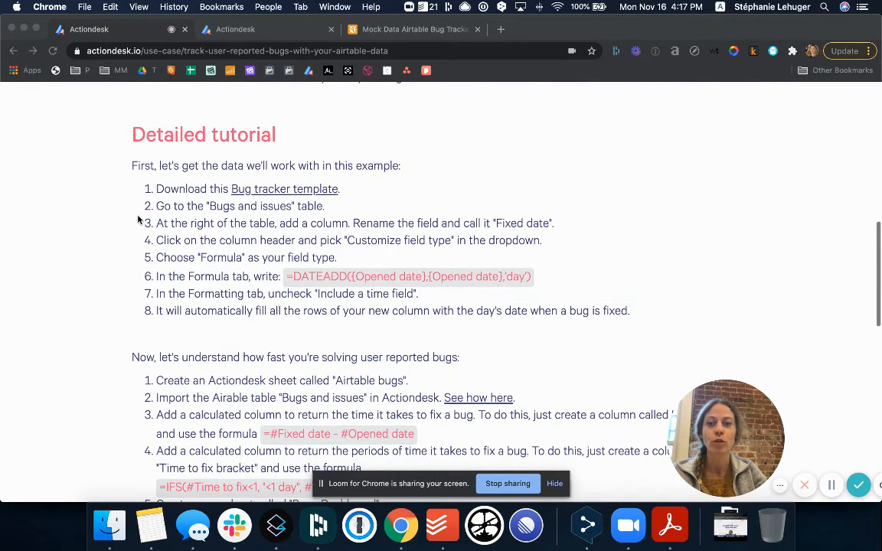
{"action": "left_click", "coordinate": [193, 232]}
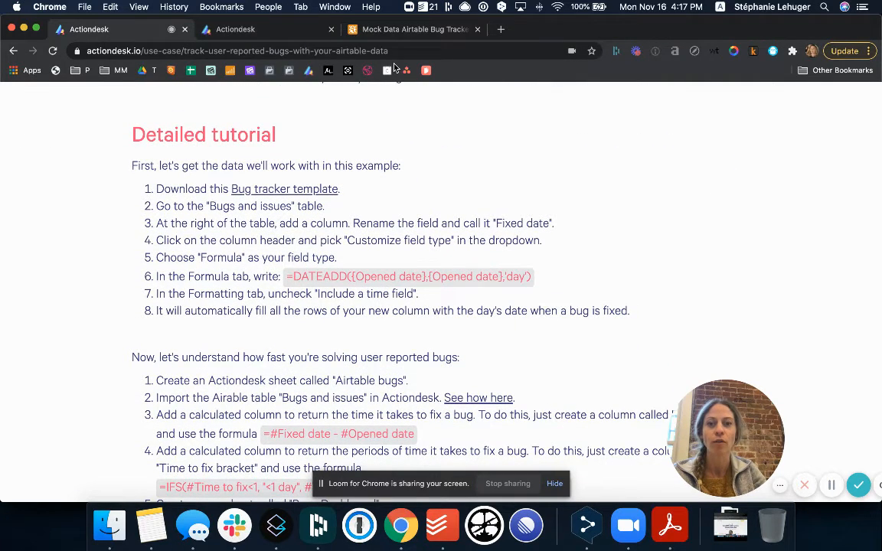
{"action": "left_click", "coordinate": [406, 37]}
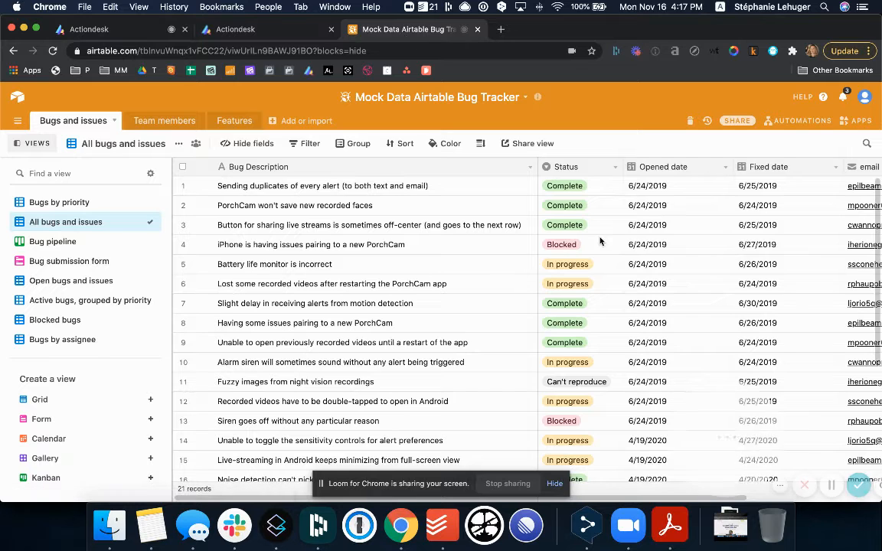
{"action": "scroll", "coordinate": [601, 241], "scroll_direction": "right", "scroll_amount": 3}
{"action": "scroll", "coordinate": [601, 241], "scroll_direction": "left", "scroll_amount": 3}
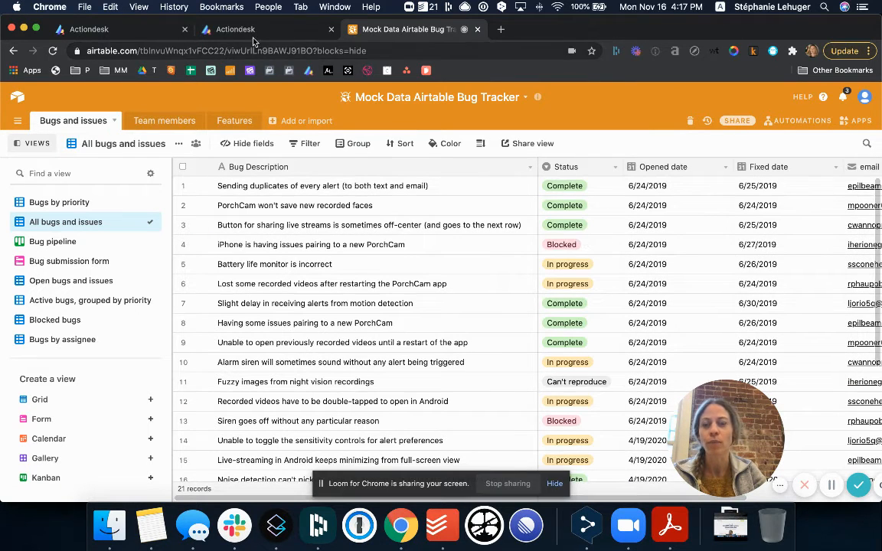
Look at the imported Airtable bugs sheet and read the tutorial's steps for measuring how fast user-reported bugs are solved
{"action": "left_click", "coordinate": [249, 32]}
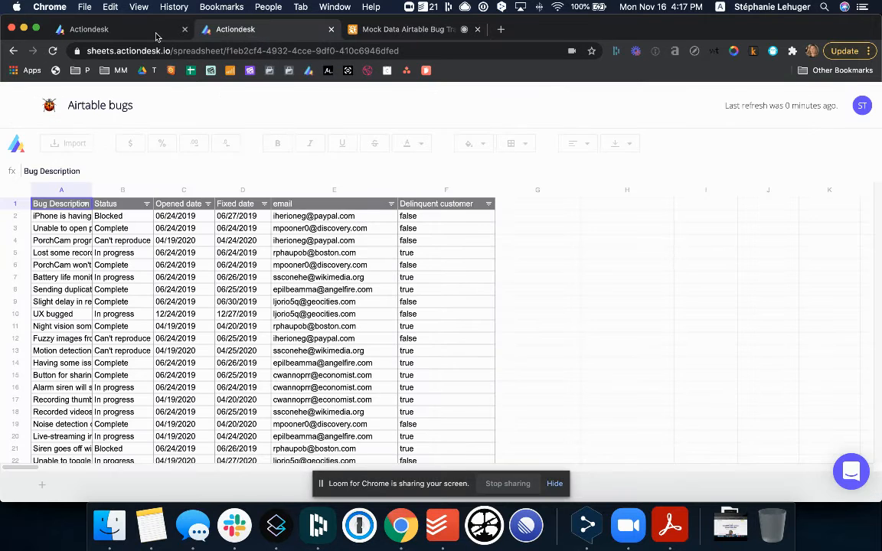
{"action": "left_click", "coordinate": [153, 32]}
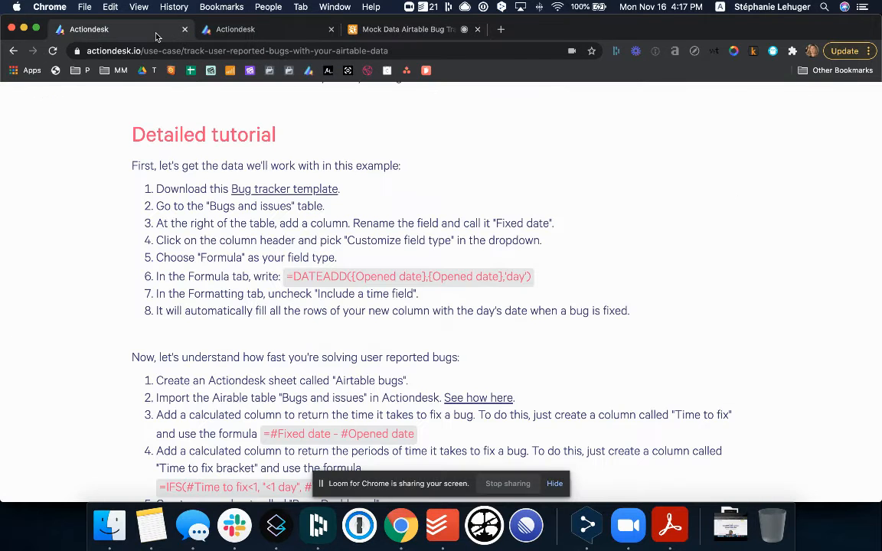
{"action": "triple_click", "coordinate": [233, 282]}
{"action": "left_click", "coordinate": [107, 276]}
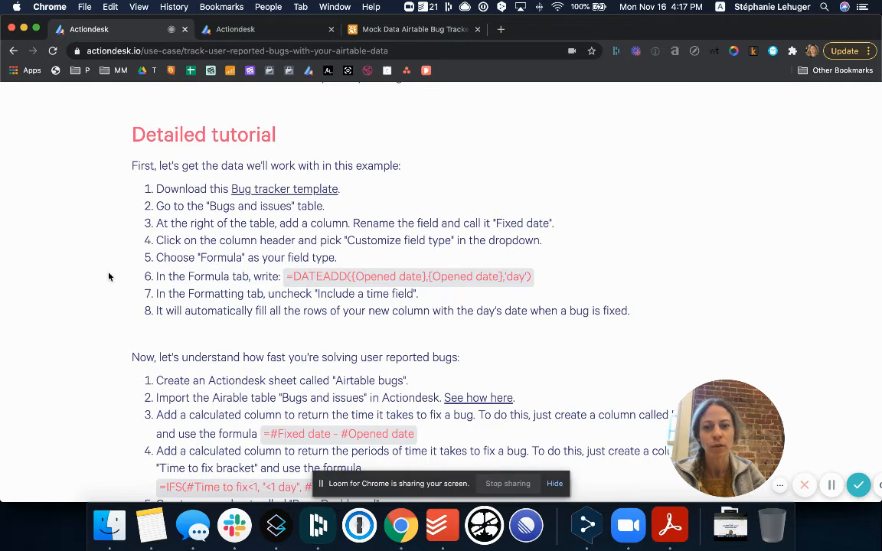
{"action": "scroll", "coordinate": [109, 277], "scroll_direction": "down", "scroll_amount": 3}
{"action": "scroll", "coordinate": [108, 277], "scroll_direction": "down", "scroll_amount": 2}
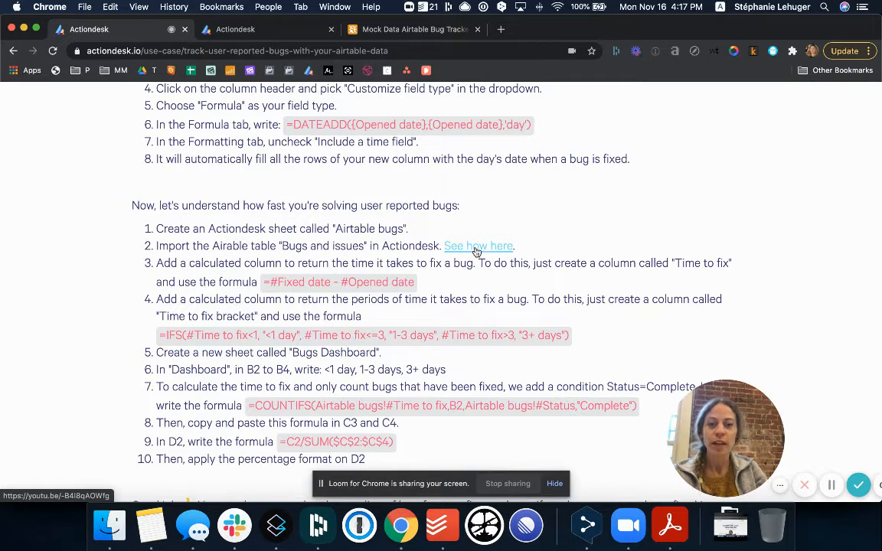
In the Airtable bugs sheet, add a column headed "Time to fix" in cell G1
{"action": "left_click", "coordinate": [295, 35]}
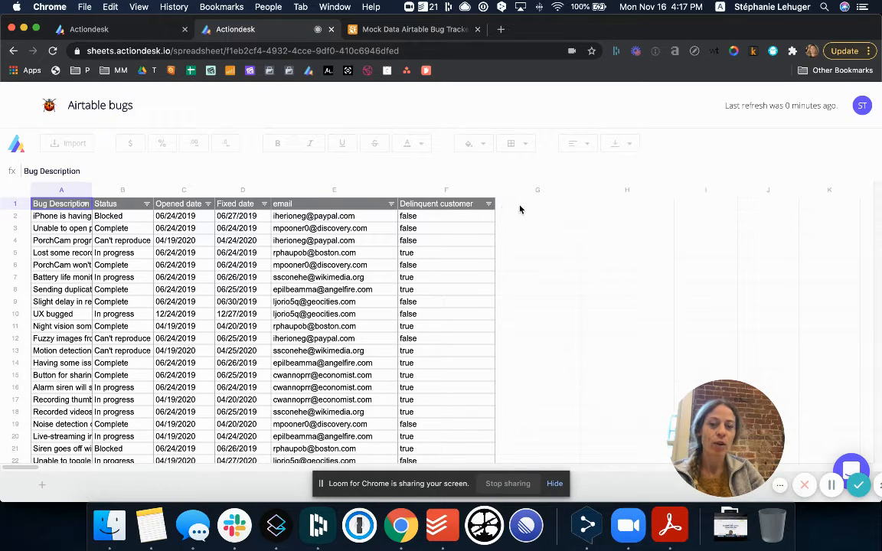
{"action": "left_click", "coordinate": [518, 205]}
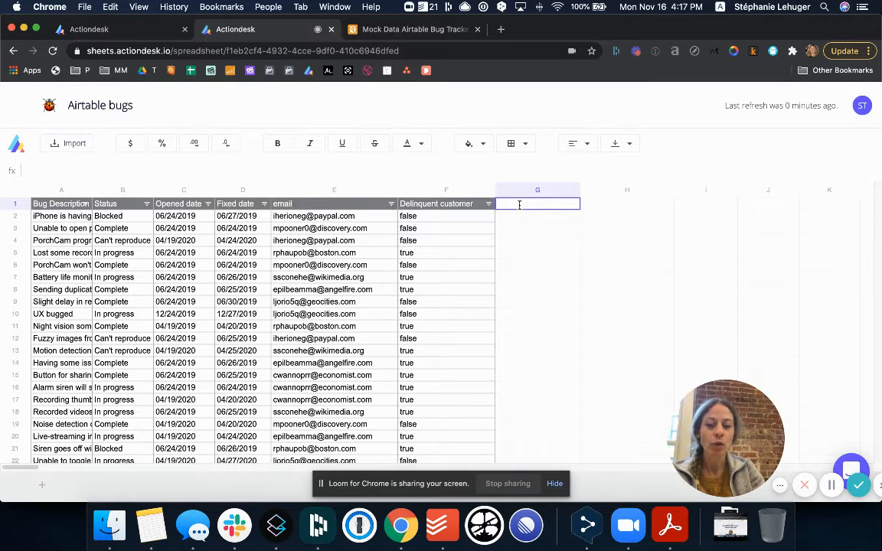
{"action": "type", "text": "=Time to fix"}
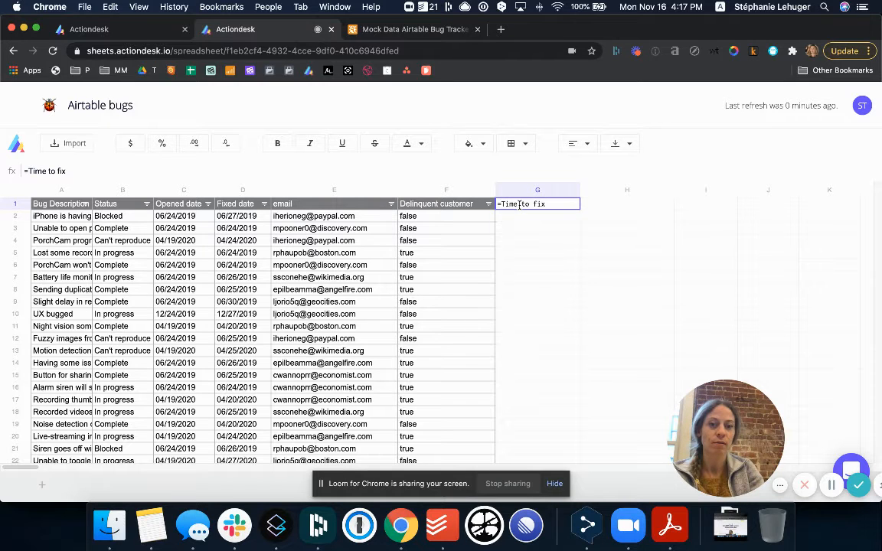
{"action": "key", "text": "Return"}
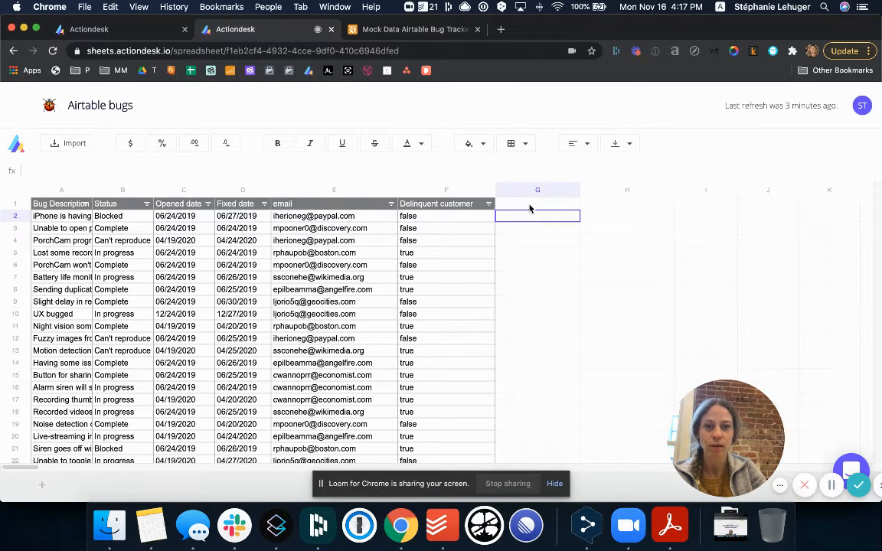
{"action": "double_click", "coordinate": [529, 206]}
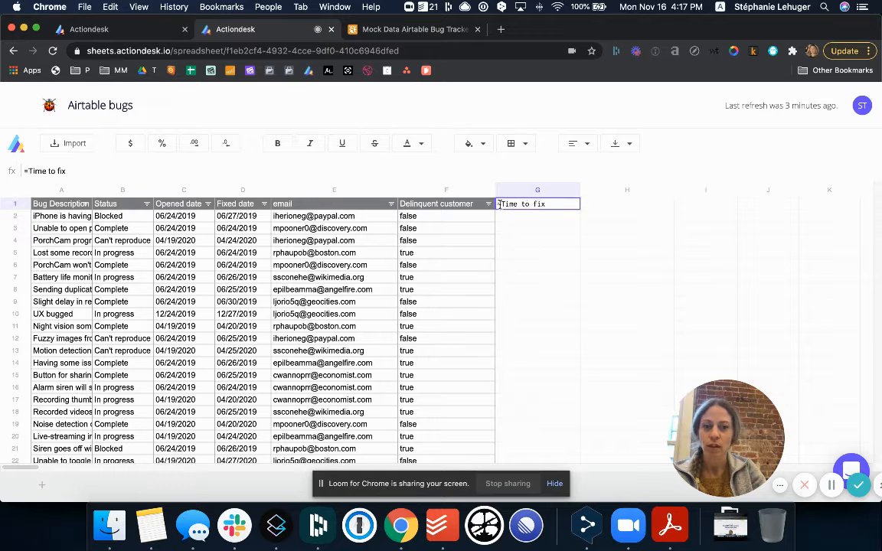
{"action": "key", "text": "BackSpace"}
Fill the Time to fix column from G2 with the formula =#Fixed date-#Opened date
{"action": "left_click", "coordinate": [545, 216]}
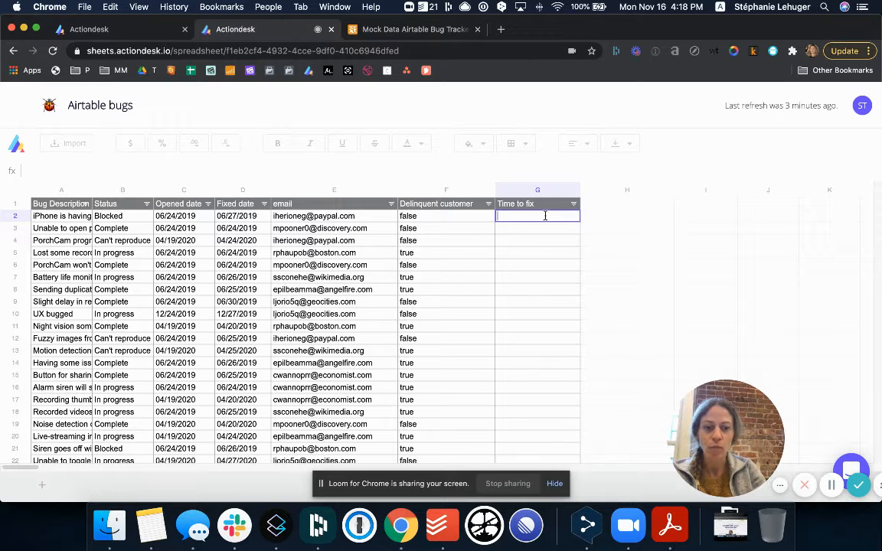
{"action": "type", "text": "="}
{"action": "left_click", "coordinate": [255, 205]}
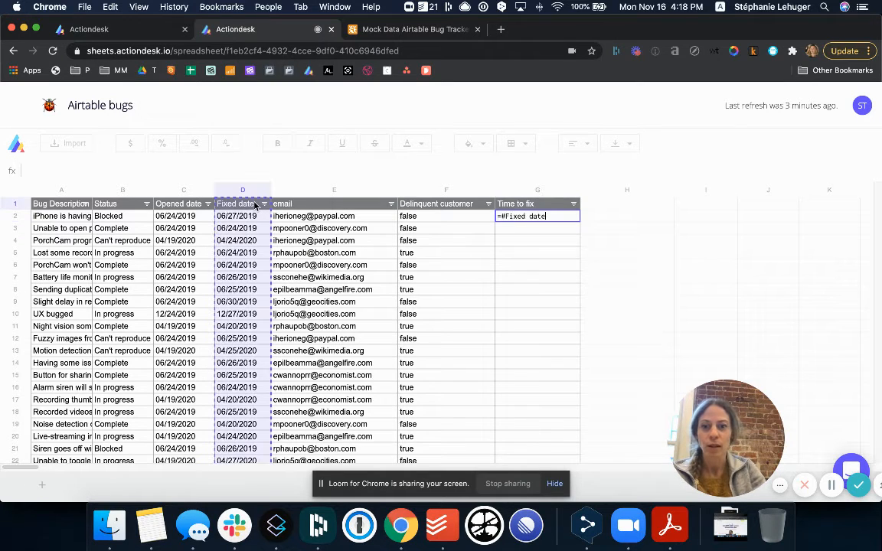
{"action": "type", "text": "-"}
{"action": "left_click", "coordinate": [187, 204]}
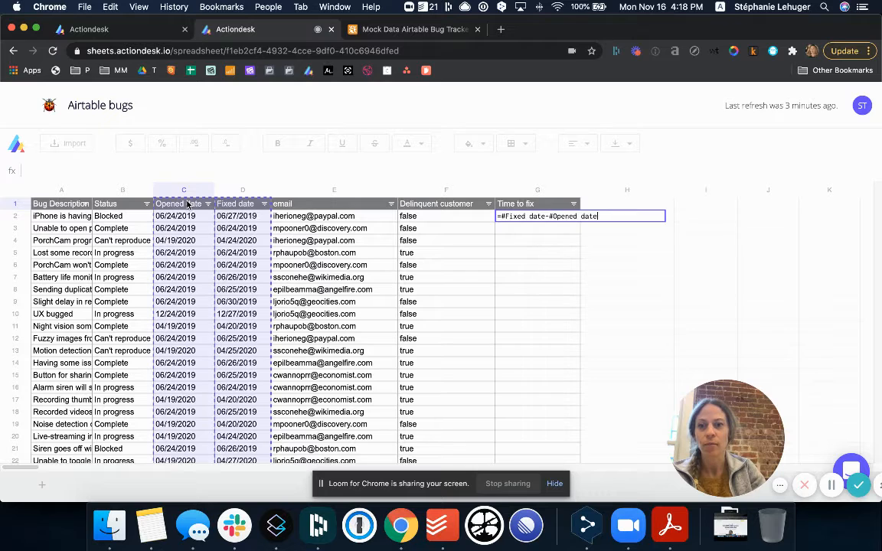
{"action": "key", "text": "Return"}
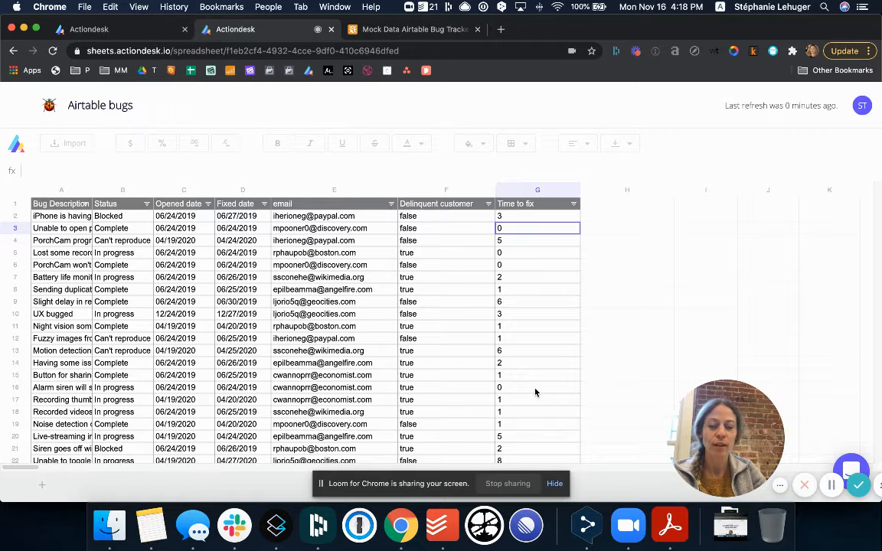
Create a new sheet and name it "Bugs Dashboard"
{"action": "left_click", "coordinate": [44, 487]}
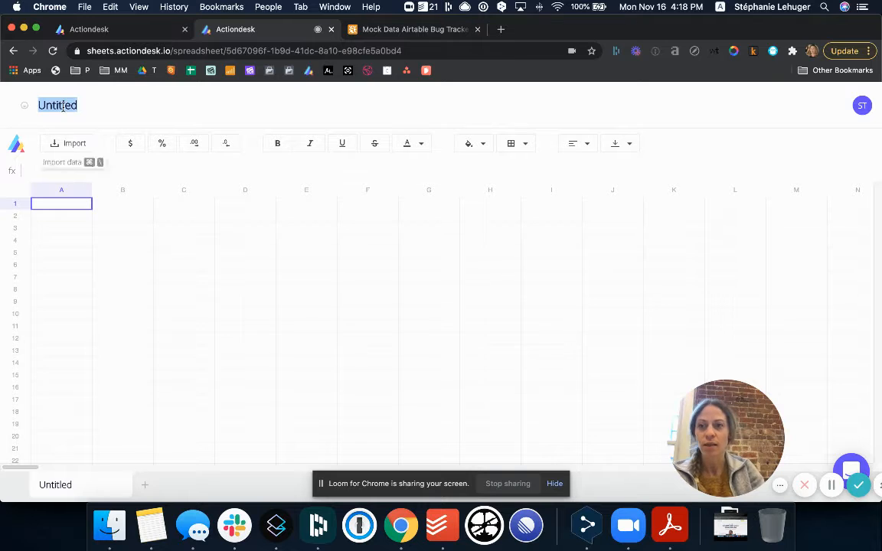
{"action": "type", "text": "Bugs D"}
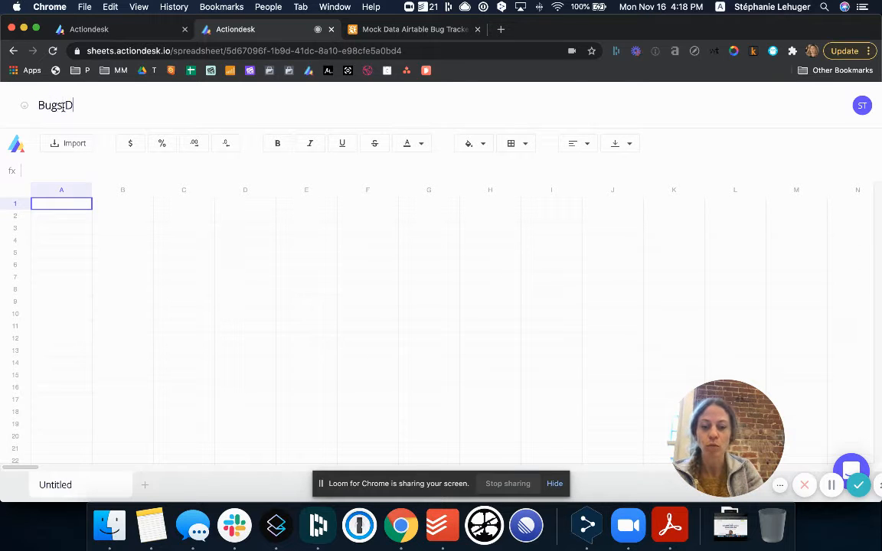
{"action": "type", "text": "ashboard"}
{"action": "key", "text": "Return"}
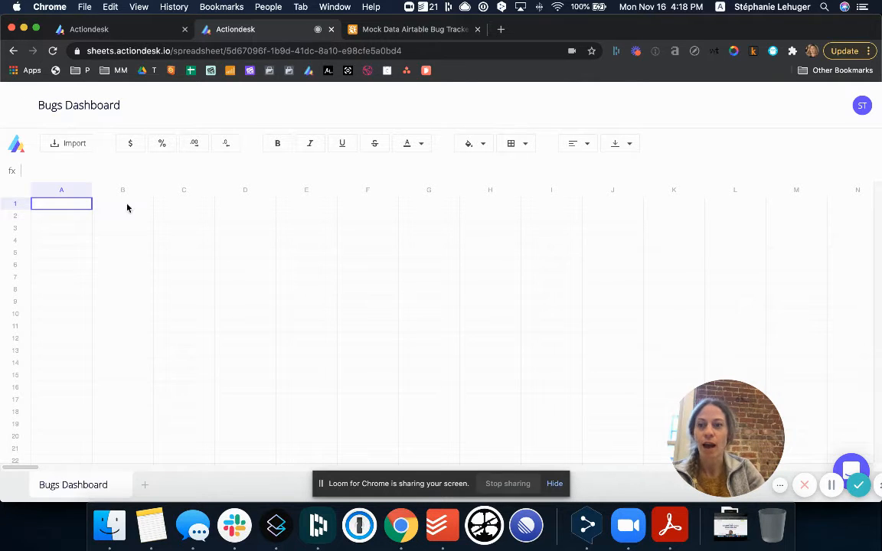
Enter the labels "<1 day", "1-3 days" and "3+ days" in cells B2 to B4 of the dashboard
{"action": "left_click", "coordinate": [125, 214]}
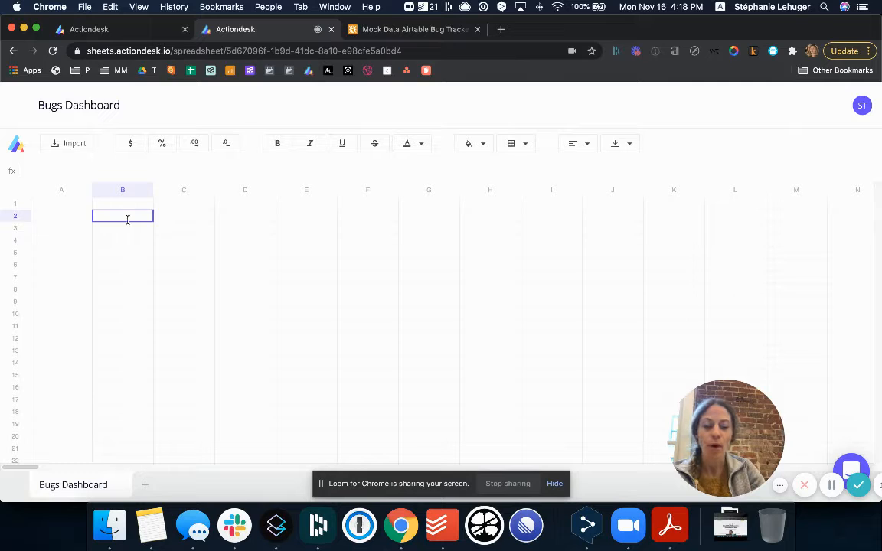
{"action": "type", "text": "<1 day"}
{"action": "key", "text": "Return"}
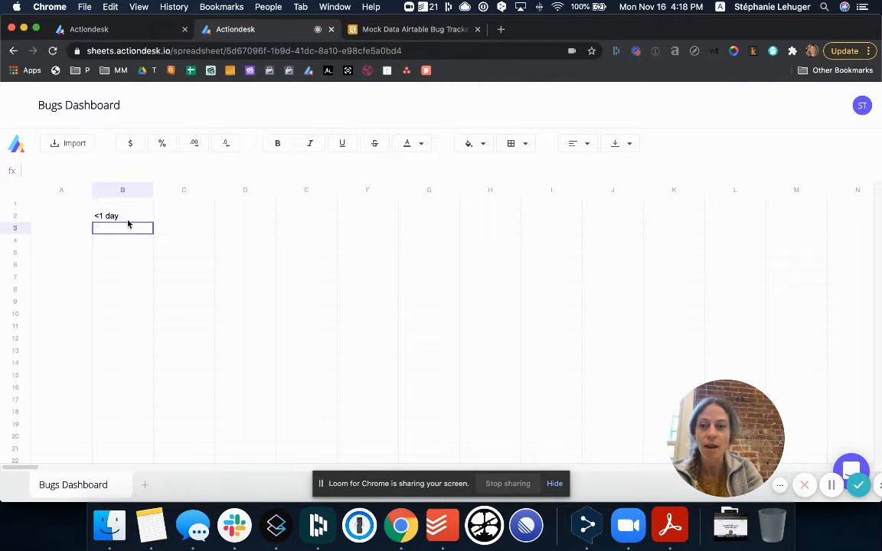
{"action": "type", "text": "1-3 days"}
{"action": "key", "text": "Return"}
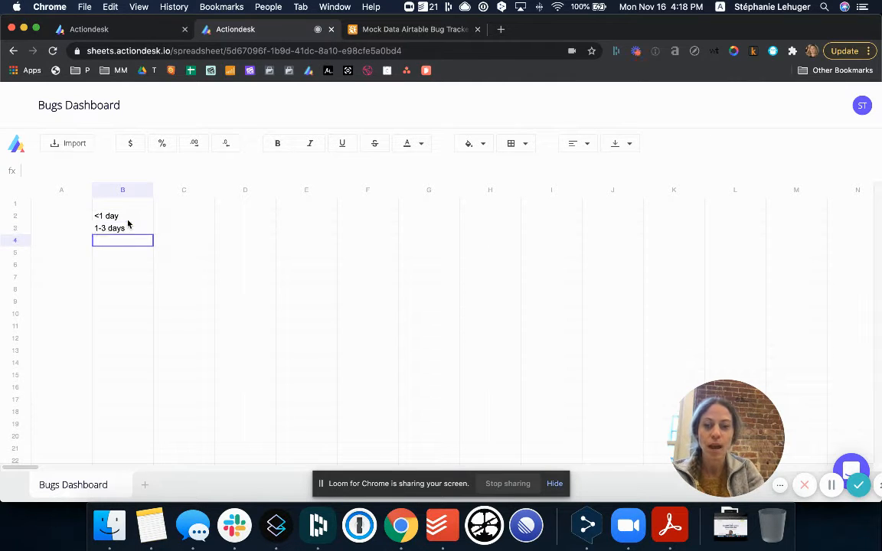
{"action": "type", "text": "3+"}
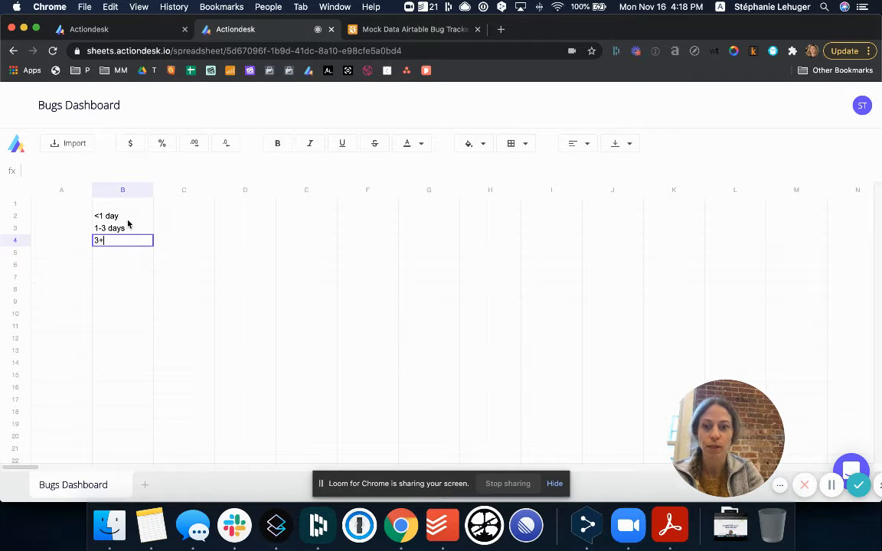
{"action": "type", "text": " days"}
{"action": "key", "text": "Tab"}
{"action": "key", "text": "Up"}
{"action": "key", "text": "Up"}
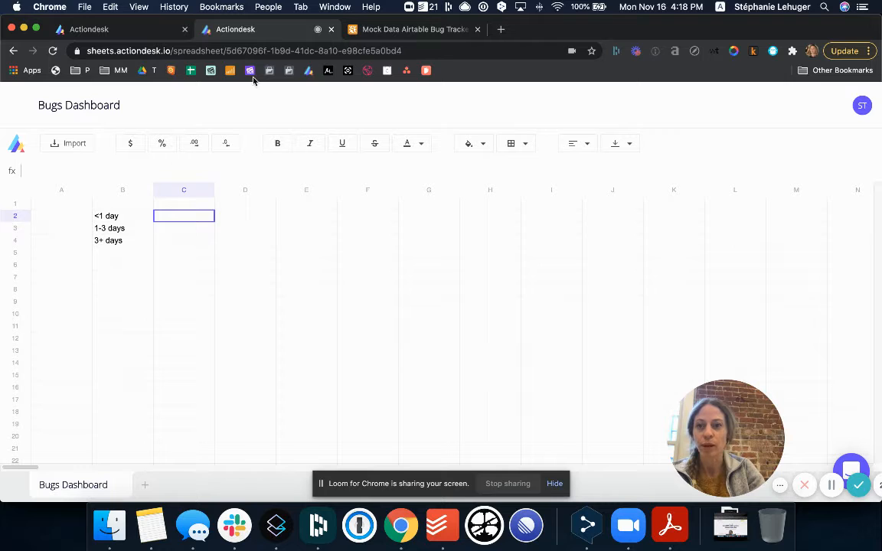
Close the Airtable tracker page and reopen the Airtable bugs sheet alongside Bugs Dashboard
{"action": "left_click", "coordinate": [93, 33]}
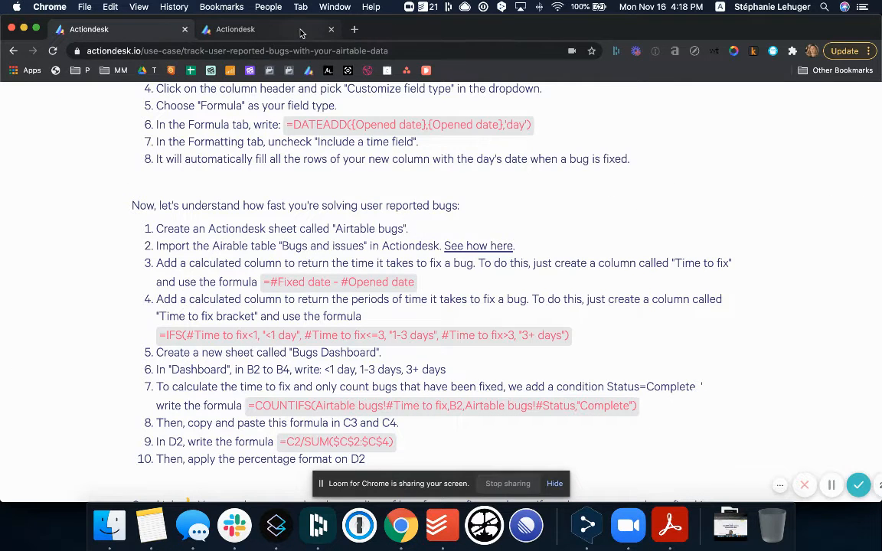
{"action": "left_click", "coordinate": [238, 29]}
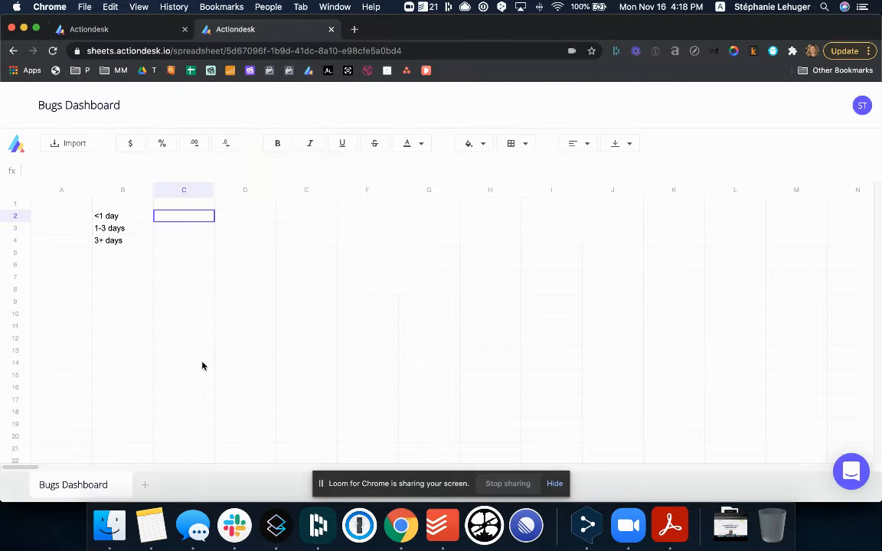
{"action": "left_click", "coordinate": [21, 154]}
{"action": "left_click", "coordinate": [55, 234]}
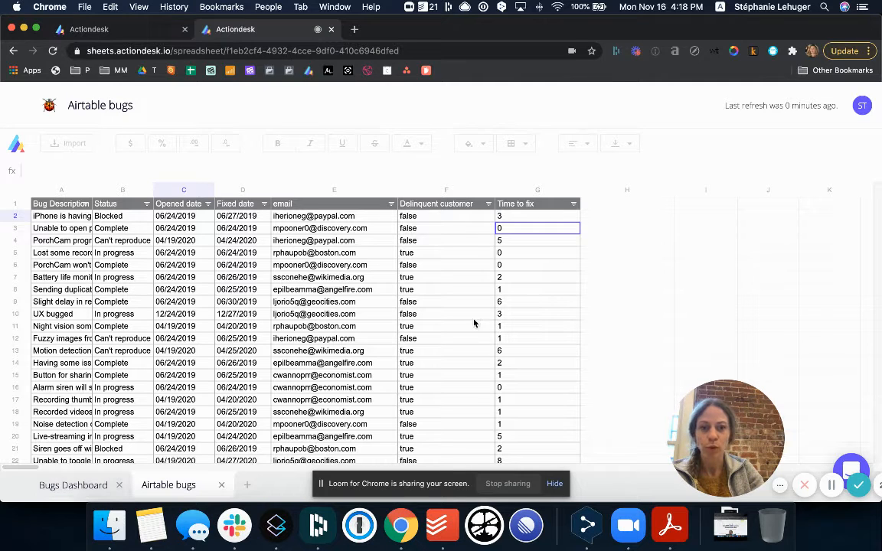
Add a column headed "Time to fix buckets" in cell H1 of the Airtable bugs sheet
{"action": "left_click", "coordinate": [622, 203]}
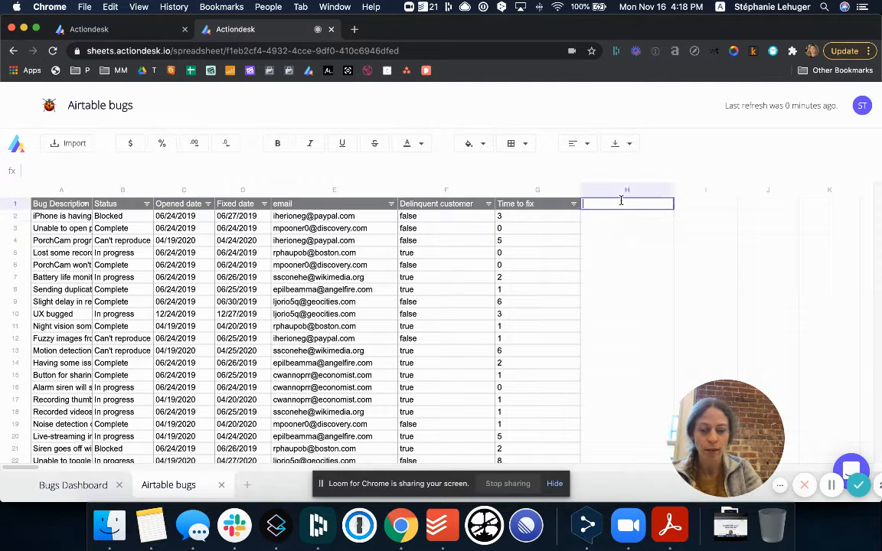
{"action": "type", "text": "Time to fix"}
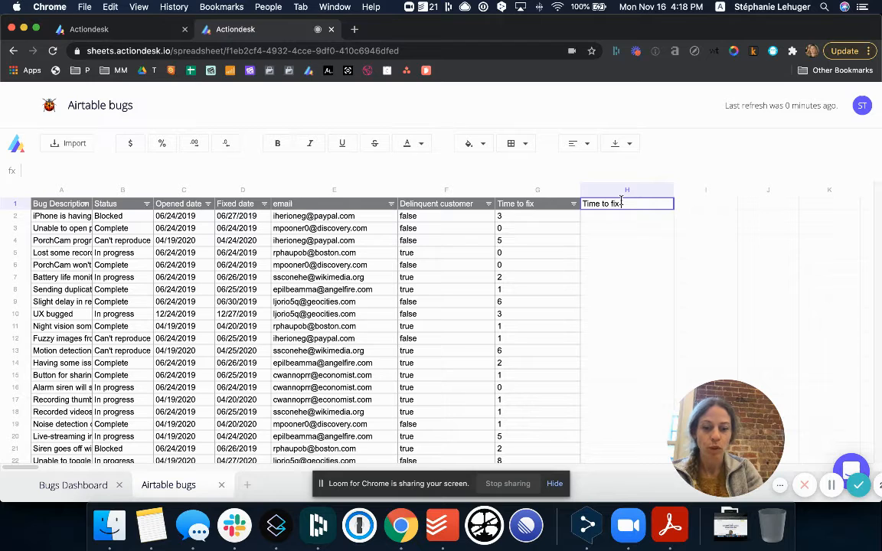
{"action": "type", "text": " ticekts"}
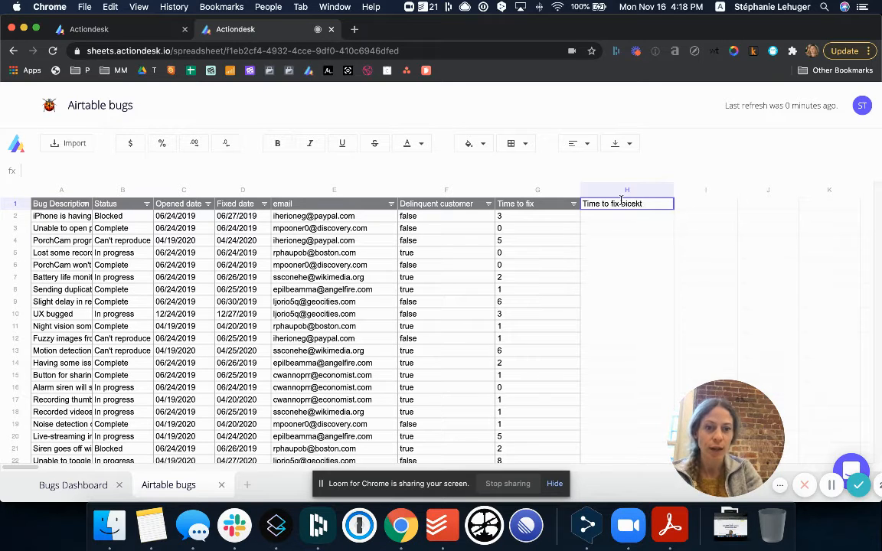
{"action": "key", "text": "BackSpace"}
{"action": "key", "text": "BackSpace"}
{"action": "key", "text": "BackSpace"}
{"action": "key", "text": "BackSpace"}
{"action": "key", "text": "BackSpace"}
{"action": "key", "text": "BackSpace"}
{"action": "type", "text": "buckets"}
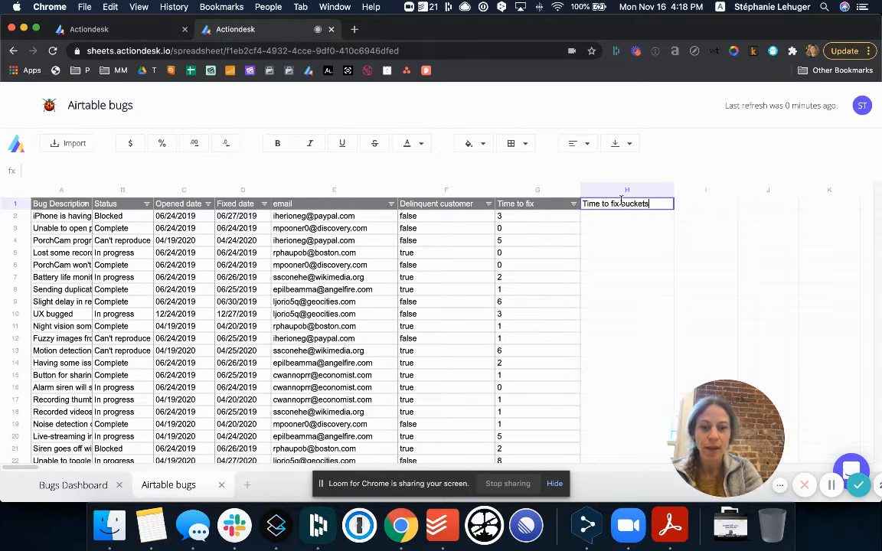
{"action": "key", "text": "Return"}
Fill the buckets column from H2 with a nested IF on Time to fix: <1 gives "<1 day", >3 gives "3+ days", otherwise "1-3 days"
{"action": "type", "text": "="}
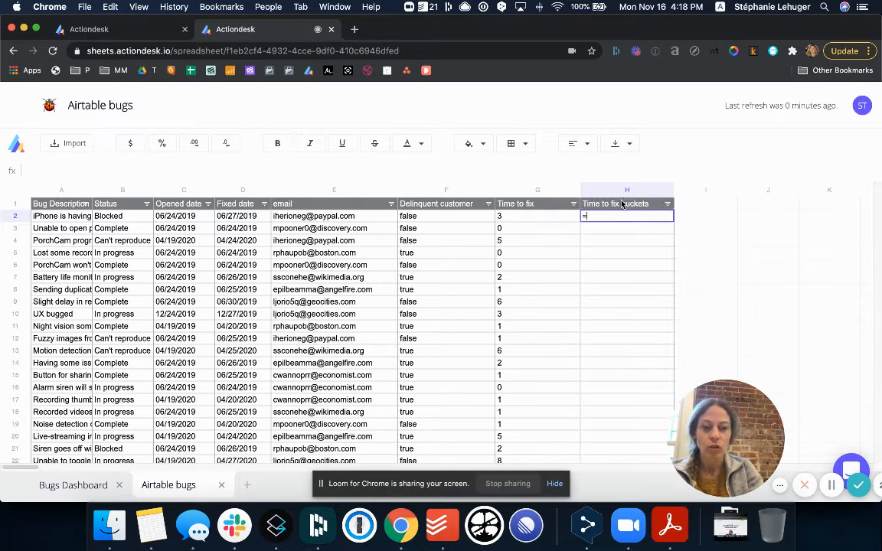
{"action": "type", "text": "IF("}
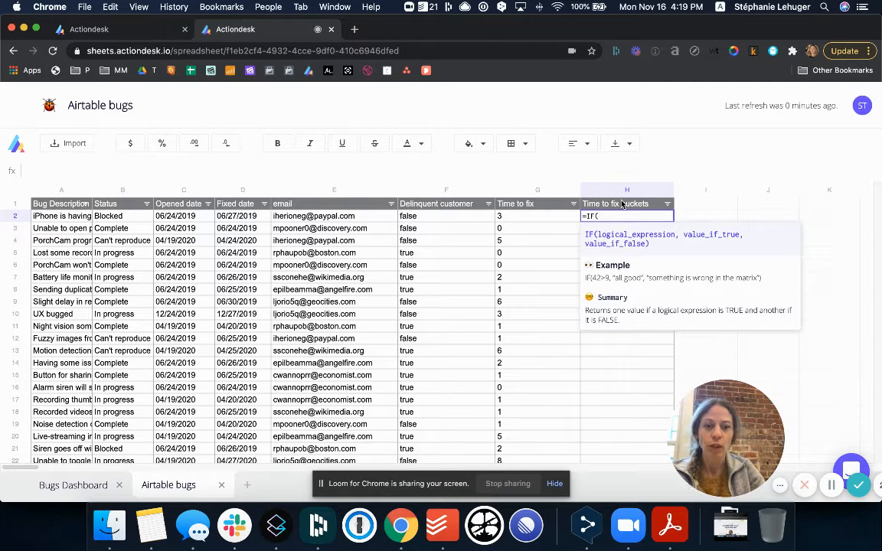
{"action": "left_click", "coordinate": [554, 206]}
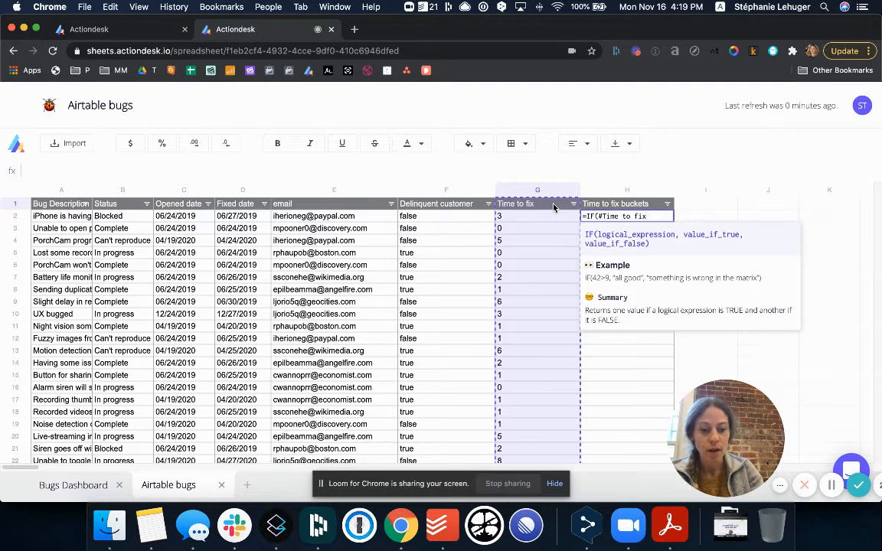
{"action": "type", "text": "<1,\"<1"}
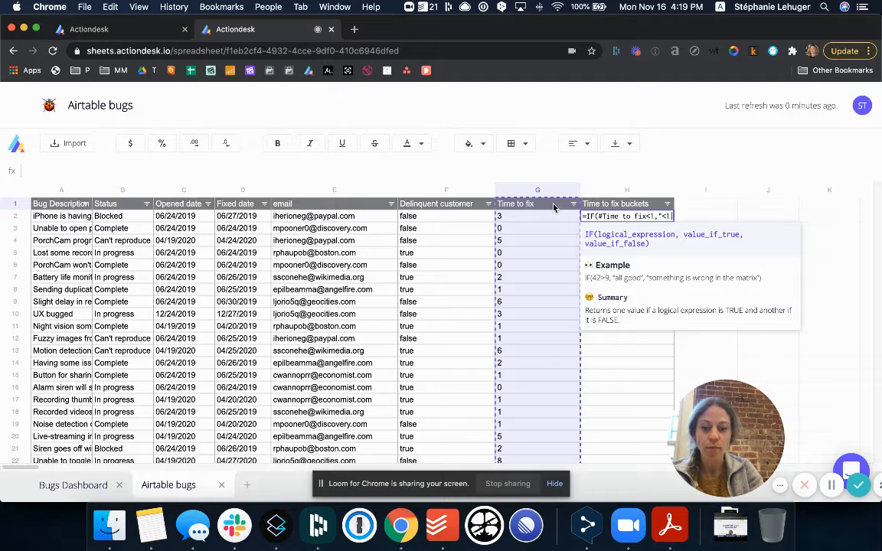
{"action": "type", "text": " day\","}
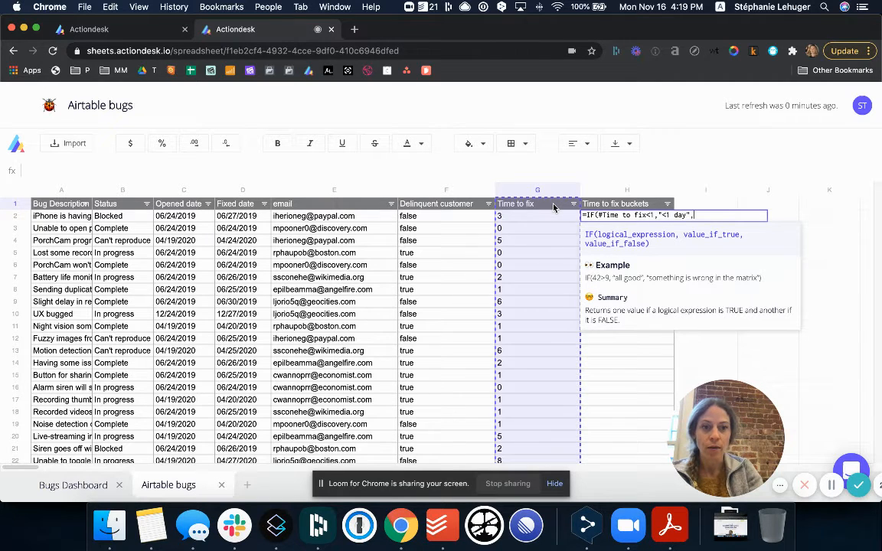
{"action": "type", "text": "IF("}
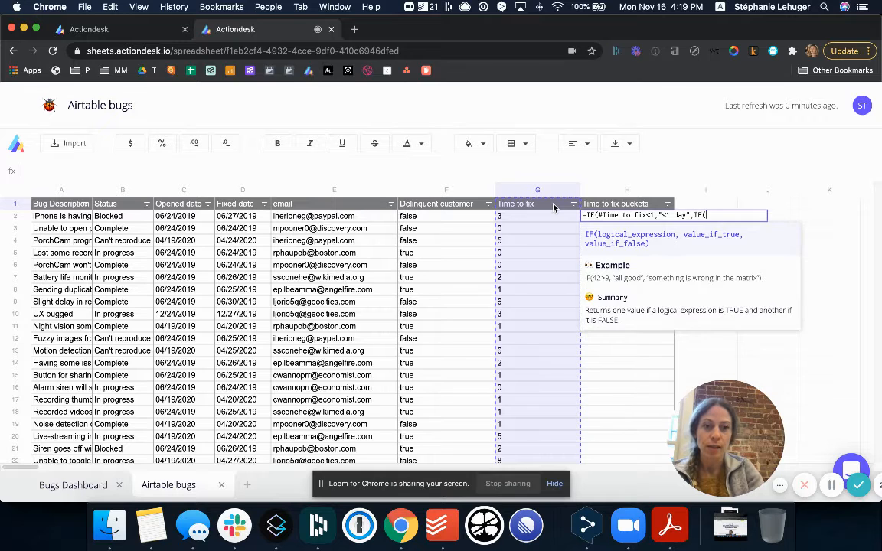
{"action": "left_click", "coordinate": [509, 200]}
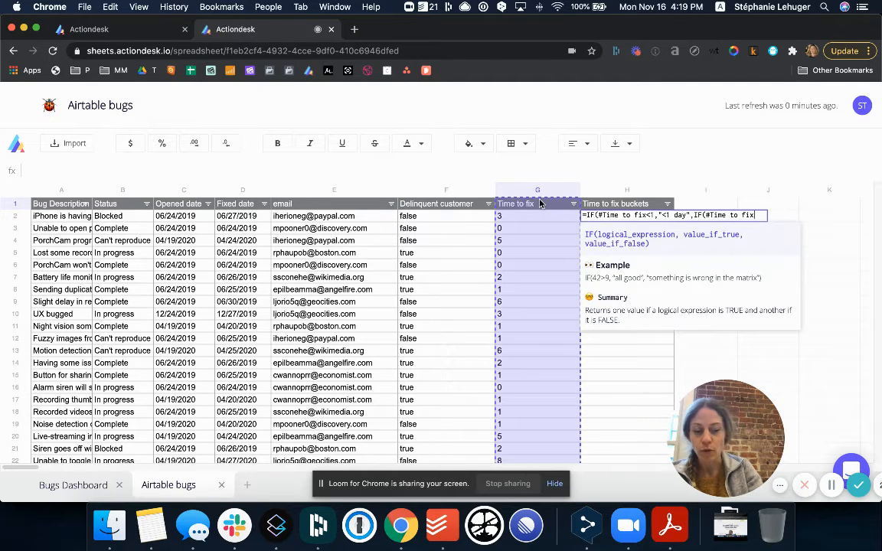
{"action": "type", "text": ">3"}
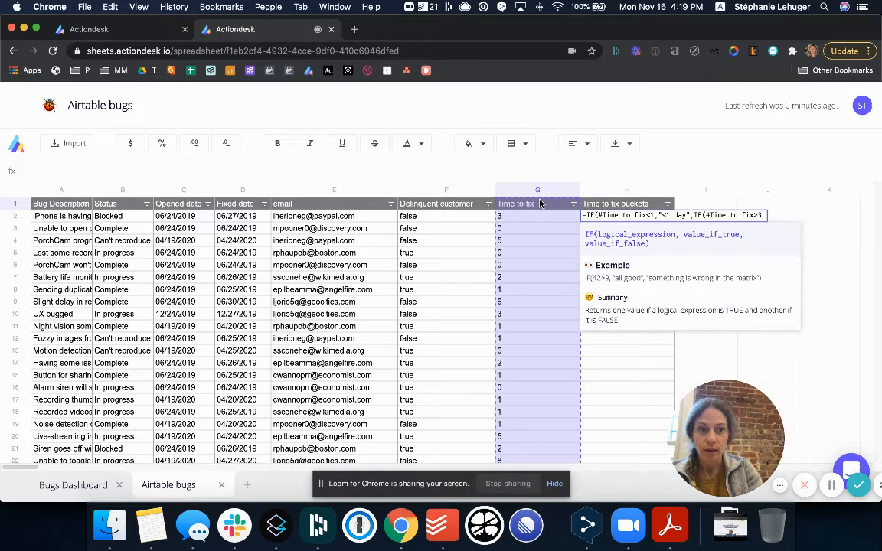
{"action": "type", "text": ",\""}
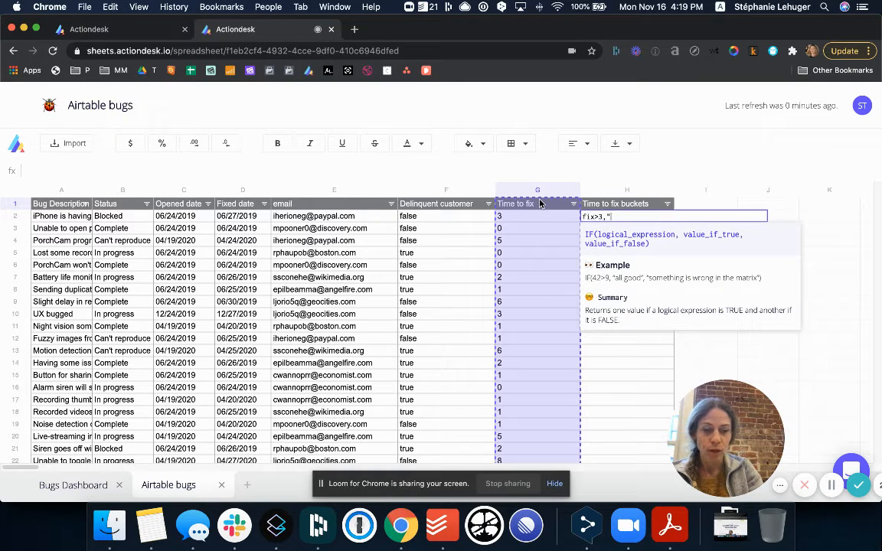
{"action": "type", "text": "3+ days\""}
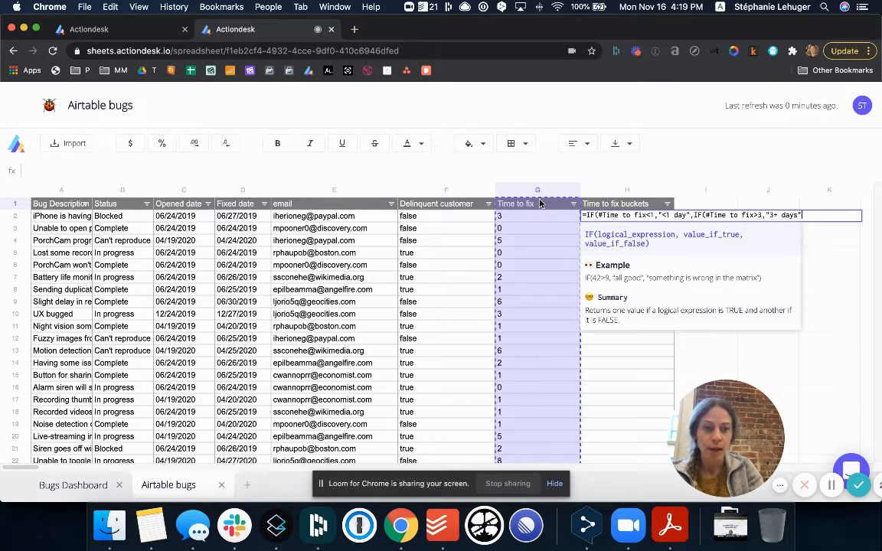
{"action": "type", "text": ","}
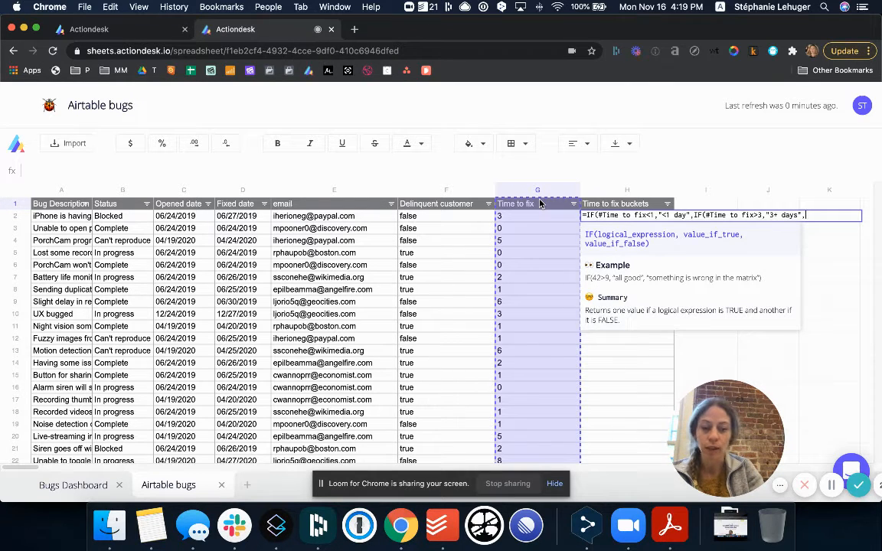
{"action": "type", "text": "\"1-3 days"}
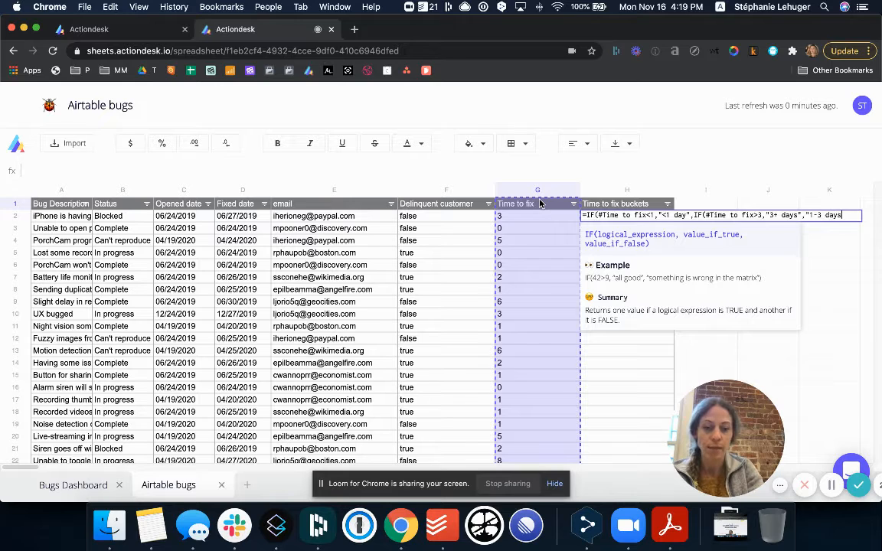
{"action": "type", "text": "\")"}
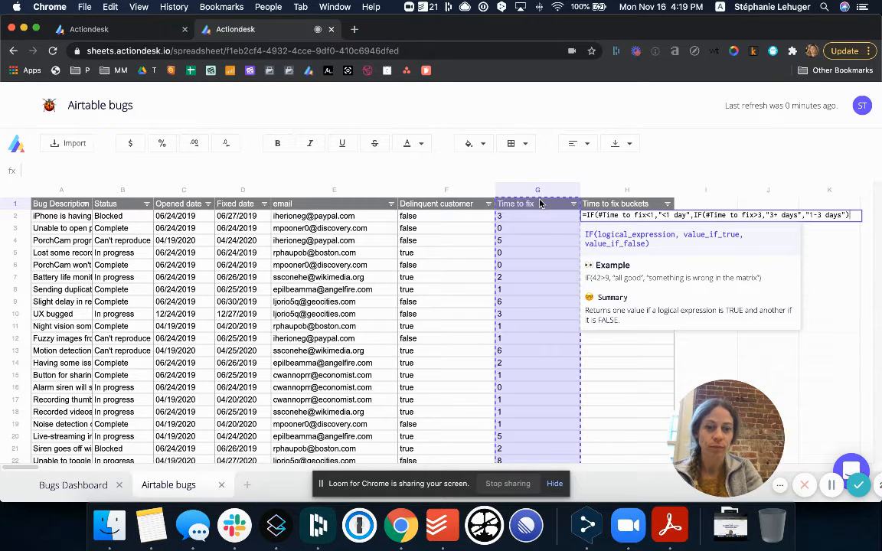
{"action": "key", "text": "Return"}
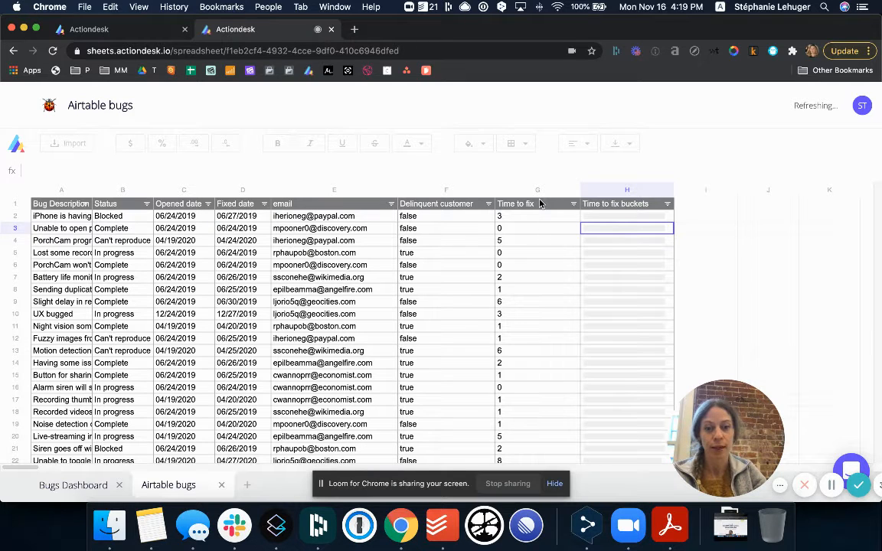
In C2 of Bugs Dashboard, enter a COUNTIFS matching Airtable bugs' Time to fix buckets to B2 and Status to "Complete"
{"action": "left_click", "coordinate": [76, 485]}
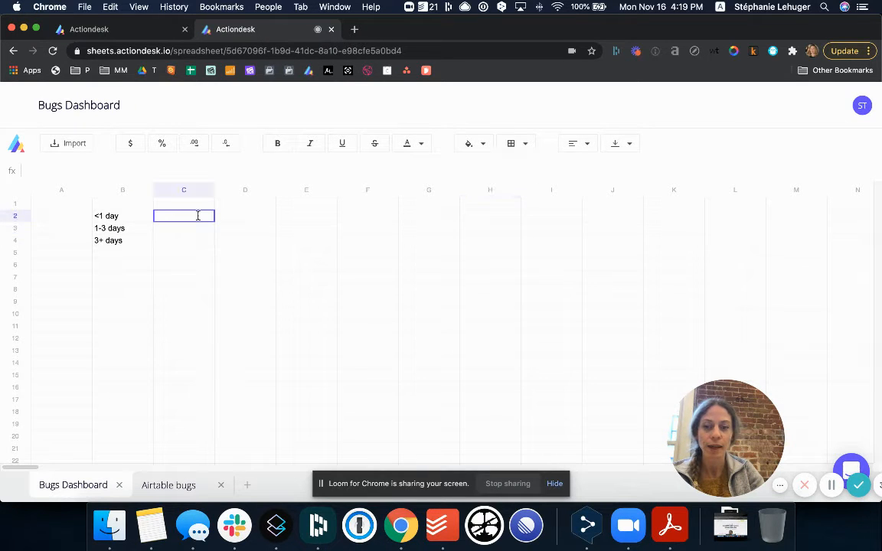
{"action": "type", "text": "=COUNTIFS("}
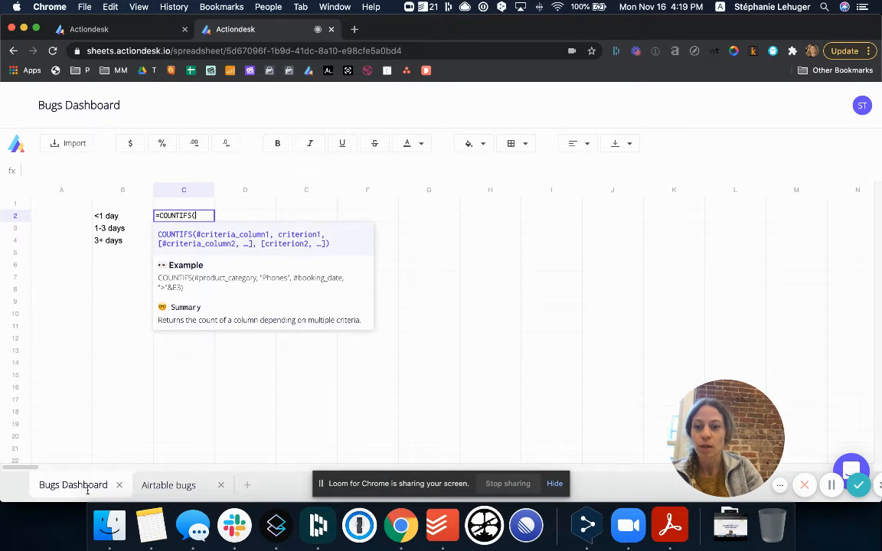
{"action": "left_click", "coordinate": [182, 484]}
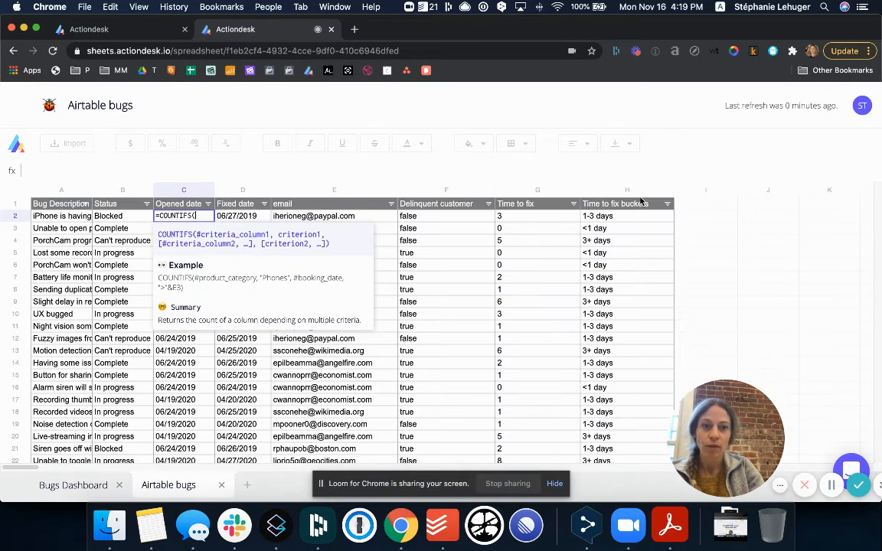
{"action": "left_click", "coordinate": [640, 203]}
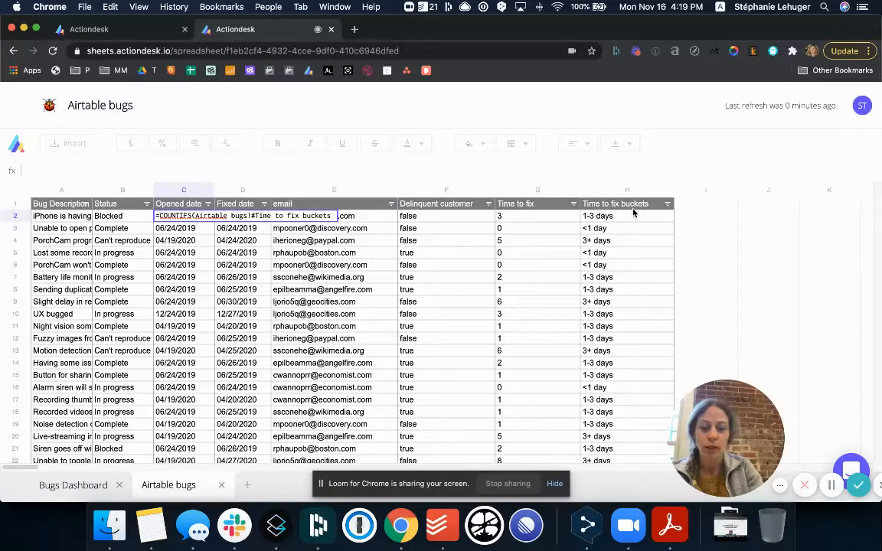
{"action": "left_click", "coordinate": [84, 484]}
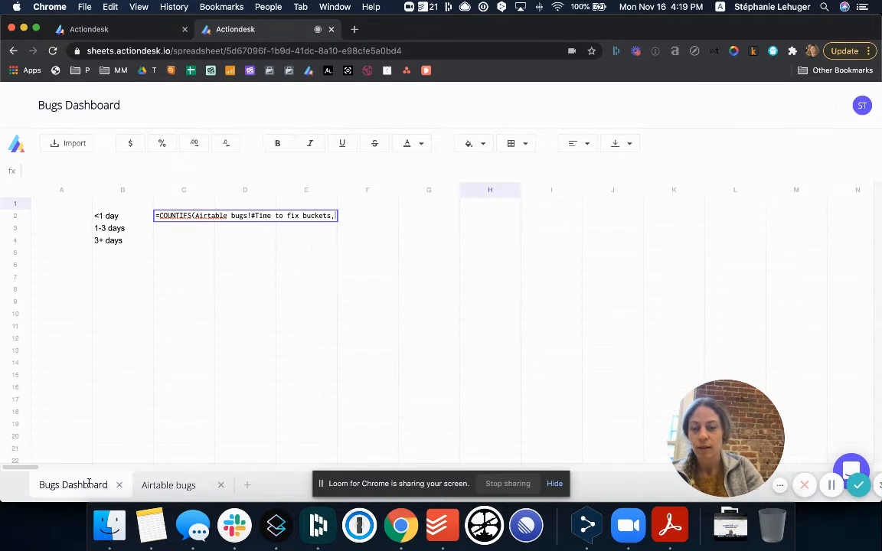
{"action": "left_click", "coordinate": [130, 219]}
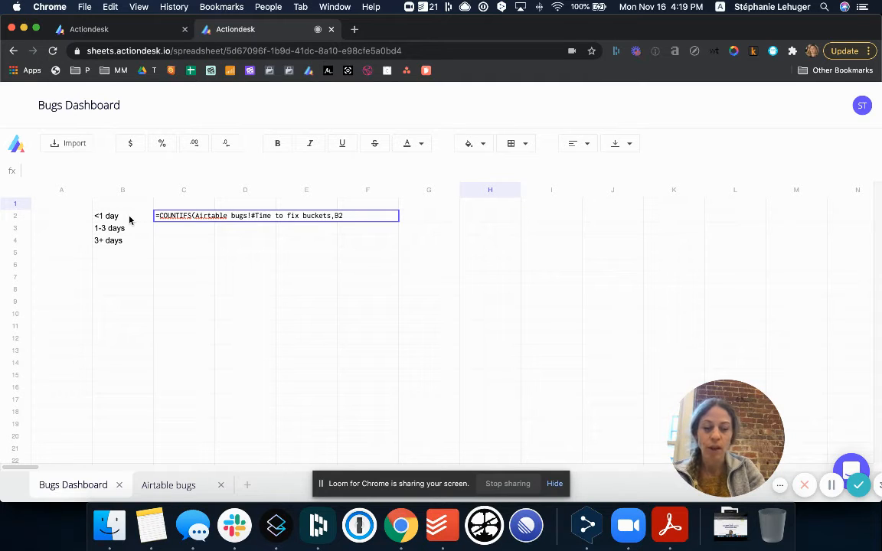
{"action": "type", "text": ","}
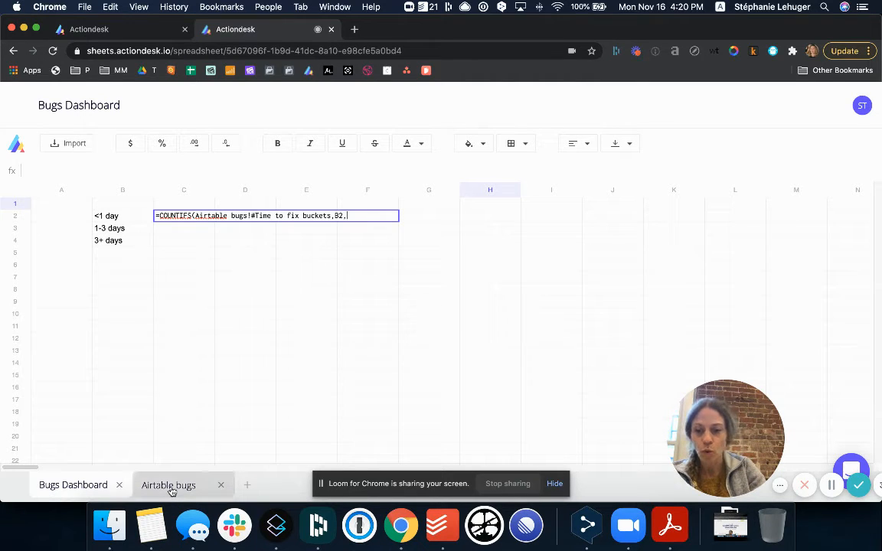
{"action": "left_click", "coordinate": [170, 490]}
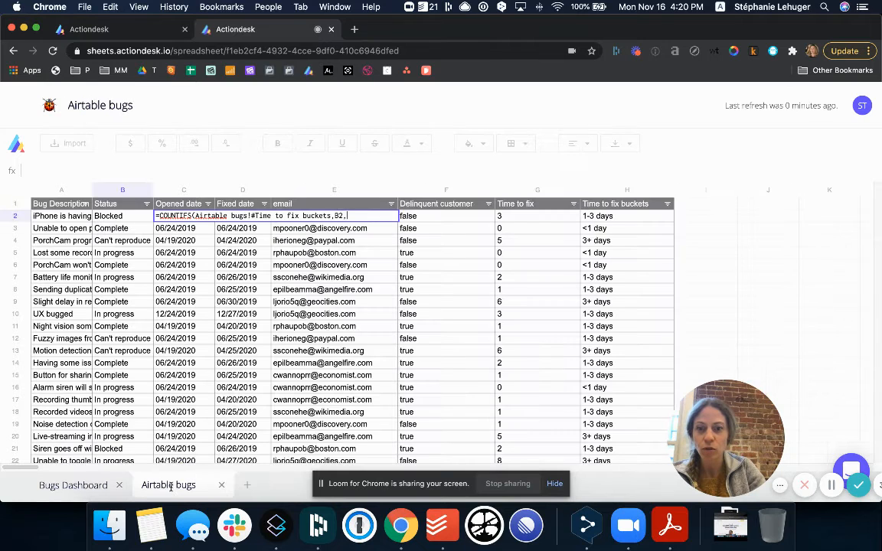
{"action": "left_click", "coordinate": [128, 204]}
{"action": "type", "text": "\"Complet"}
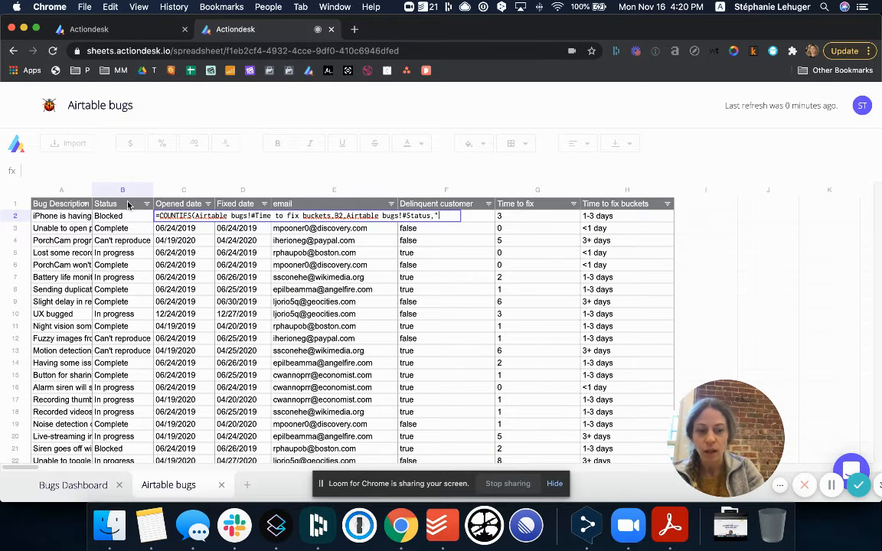
{"action": "type", "text": "e\""}
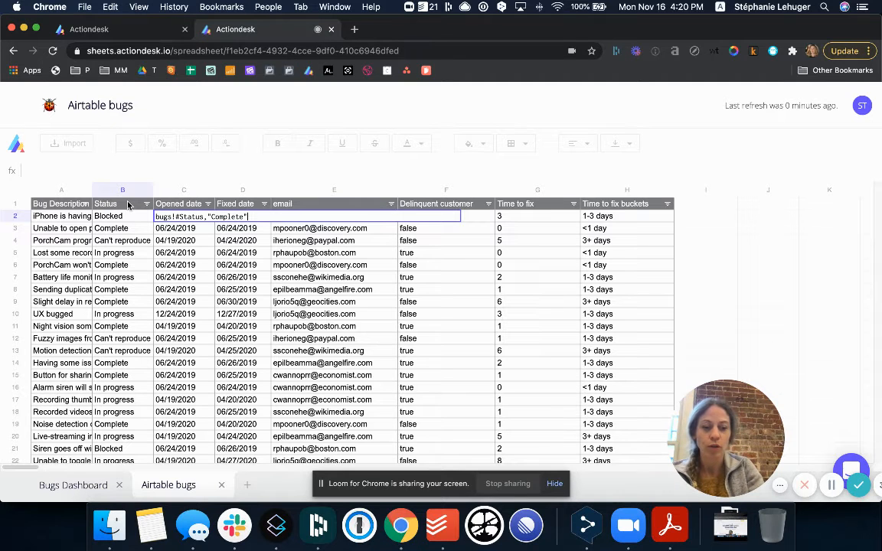
{"action": "type", "text": ")"}
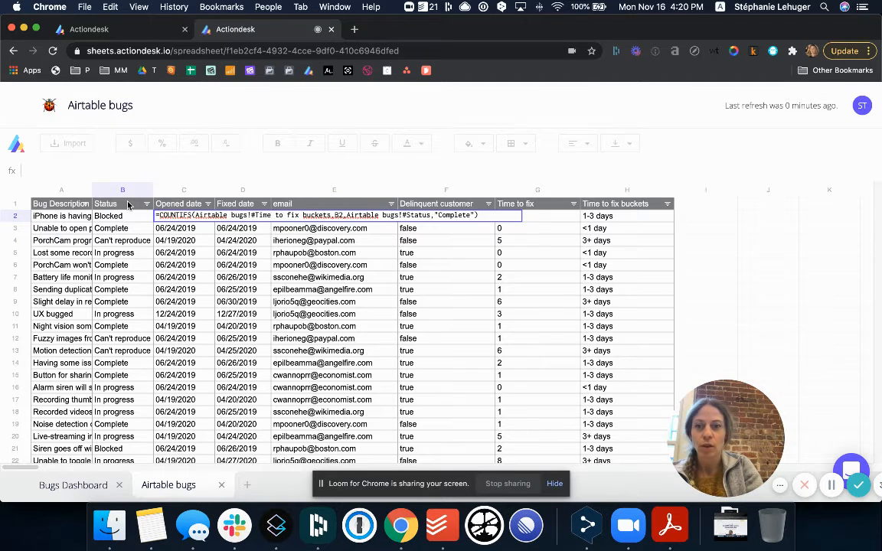
{"action": "key", "text": "Return"}
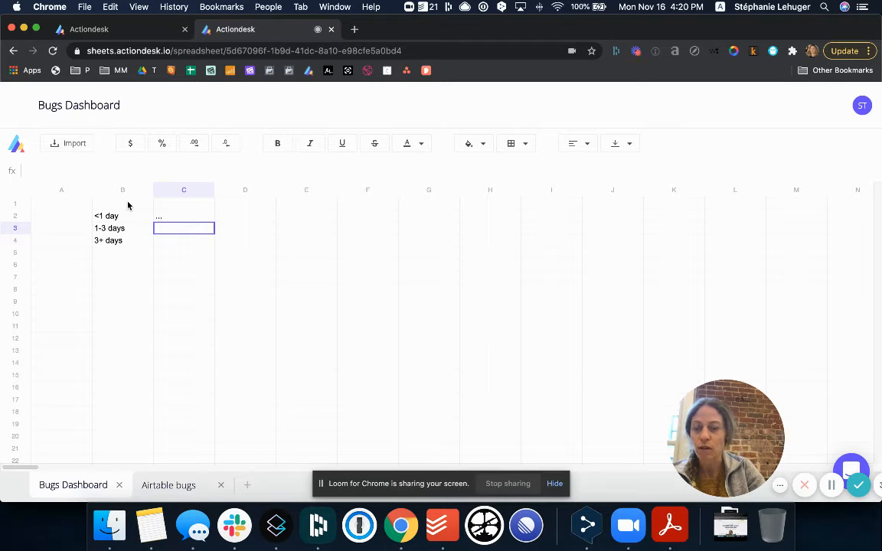
Copy the COUNTIFS formula from C2 into cells C3 and C4
{"action": "key", "text": "Up"}
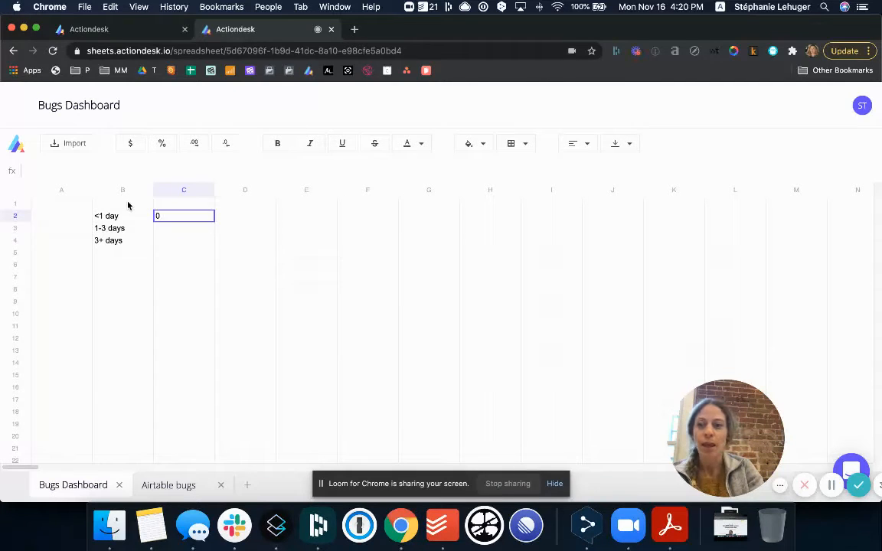
{"action": "key", "text": "super+c"}
{"action": "key", "text": "Down"}
{"action": "key", "text": "shift+Down"}
{"action": "key", "text": "super+v"}
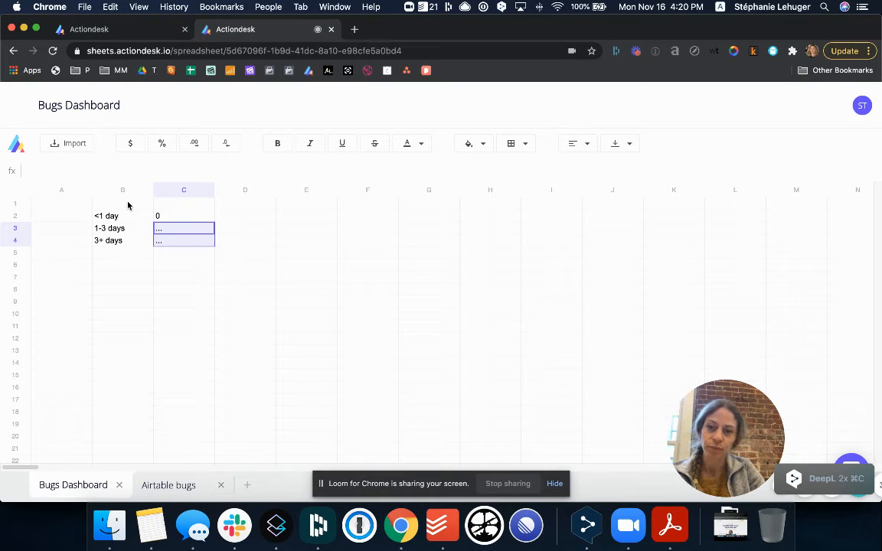
Calculate the "<1 day" share of bugs in D2 with the formula =C2/SUM(C2:C4)
{"action": "left_click", "coordinate": [250, 216]}
{"action": "type", "text": "="}
{"action": "key", "text": "Left"}
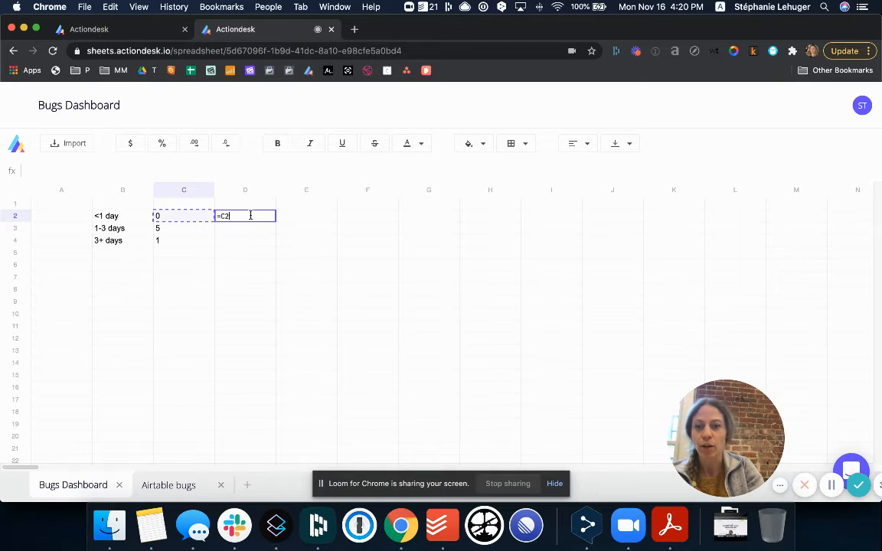
{"action": "type", "text": "/SUM("}
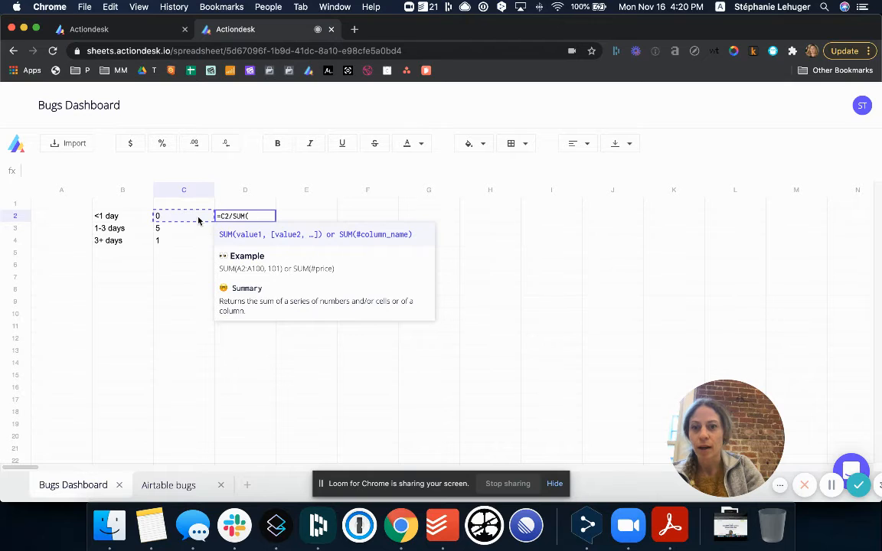
{"action": "left_click_drag", "start_coordinate": [196, 218], "coordinate": [197, 246]}
{"action": "type", "text": ")"}
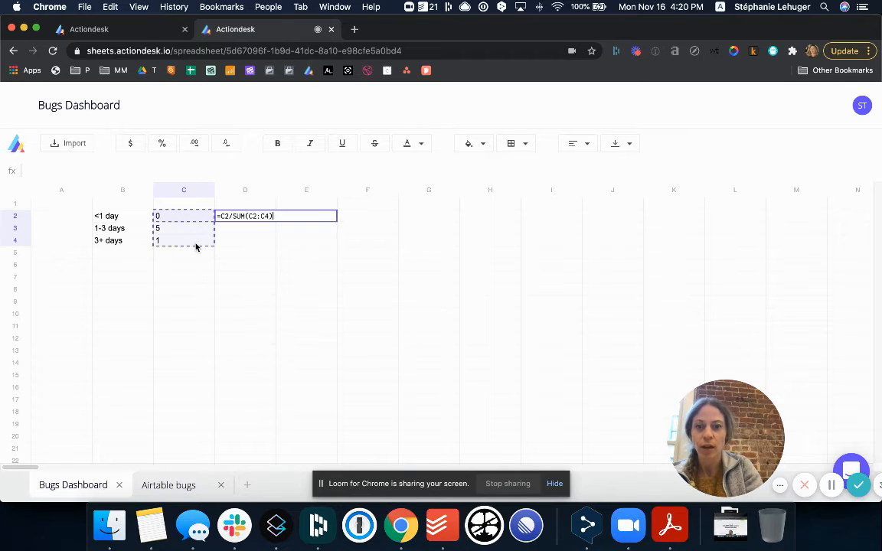
{"action": "key", "text": "Return"}
Calculate the "1-3 days" share of bugs in D3 with the formula =C3/SUM(C2:C4)
{"action": "type", "text": "="}
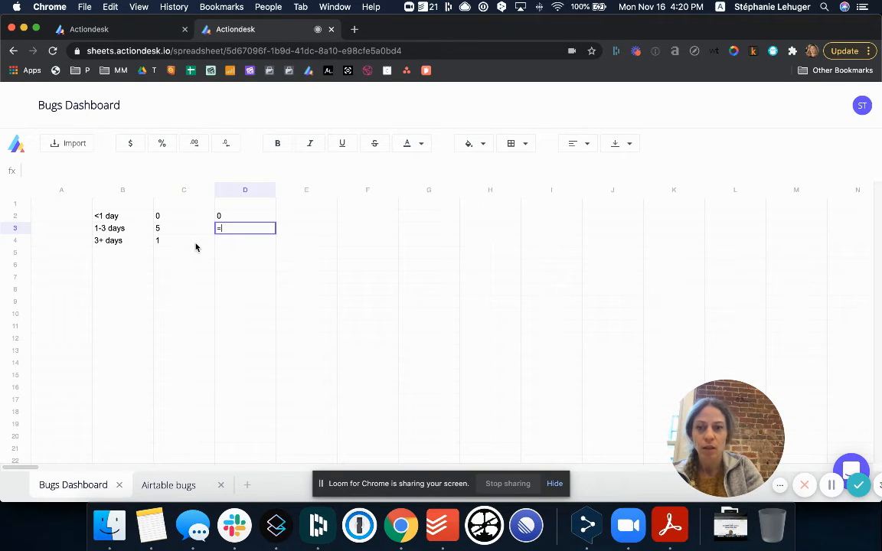
{"action": "type", "text": "C3/SUM("}
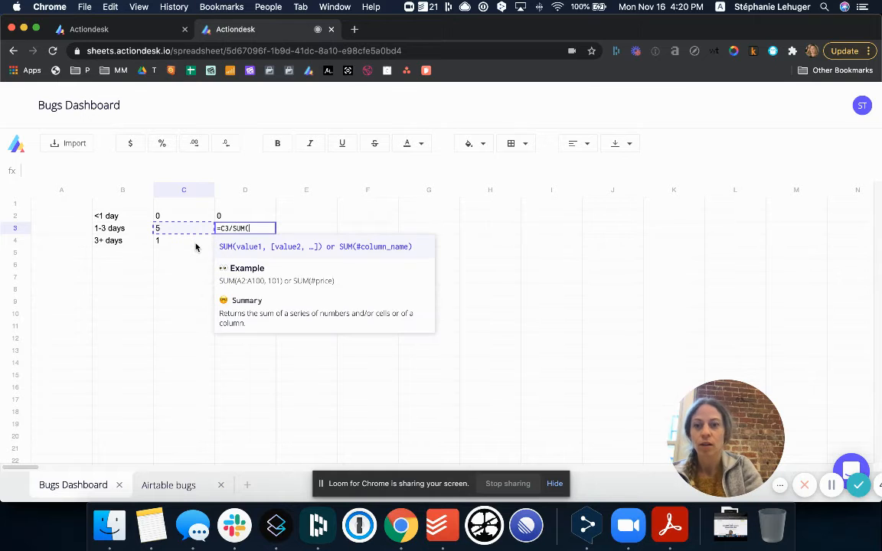
{"action": "left_click_drag", "start_coordinate": [172, 214], "coordinate": [190, 243]}
{"action": "type", "text": ")"}
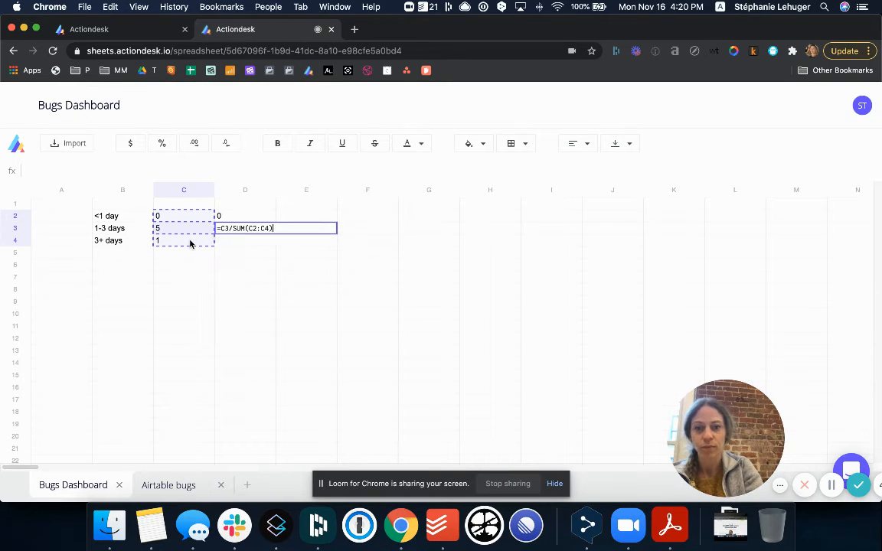
{"action": "key", "text": "Return"}
Calculate the "3+ days" share of bugs in D4 with the formula =C4/SUM(C2:C4)
{"action": "type", "text": "="}
{"action": "left_click", "coordinate": [190, 243]}
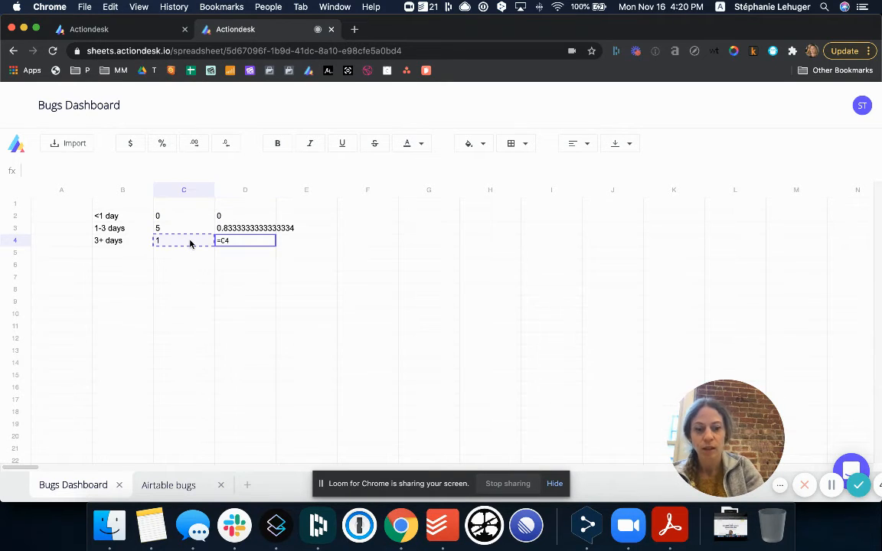
{"action": "type", "text": "/SUM("}
{"action": "left_click", "coordinate": [173, 220]}
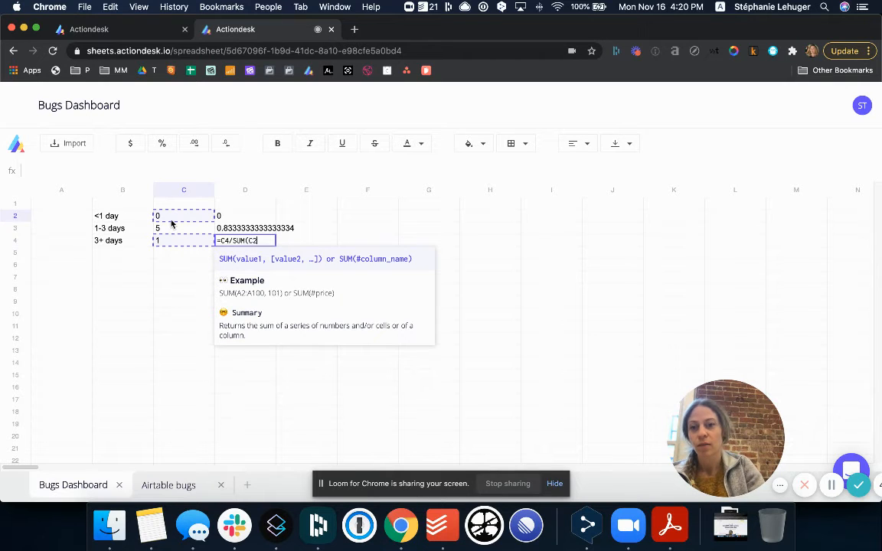
{"action": "left_click_drag", "start_coordinate": [172, 222], "coordinate": [172, 244]}
{"action": "type", "text": ")"}
{"action": "key", "text": "Return"}
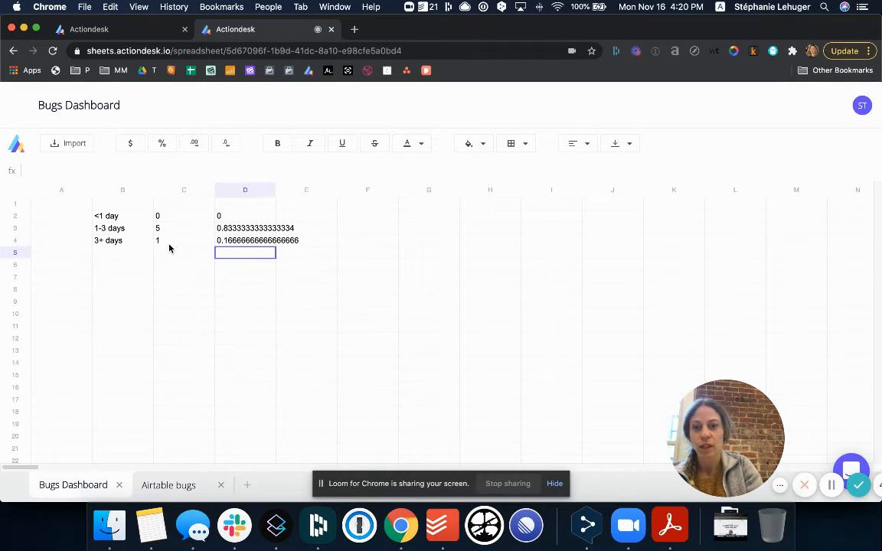
Format the share values in D2:D4 as percentages with two decimal places
{"action": "left_click_drag", "start_coordinate": [244, 217], "coordinate": [249, 240]}
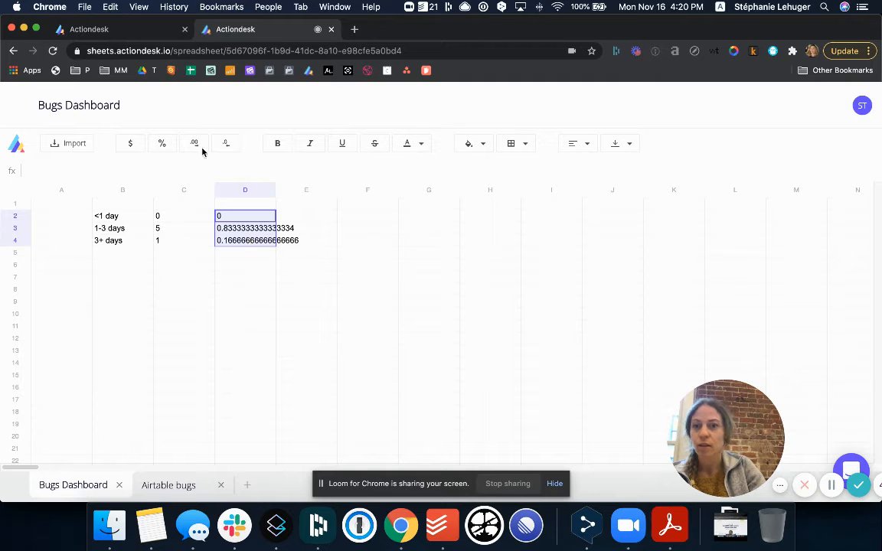
{"action": "left_click", "coordinate": [162, 143]}
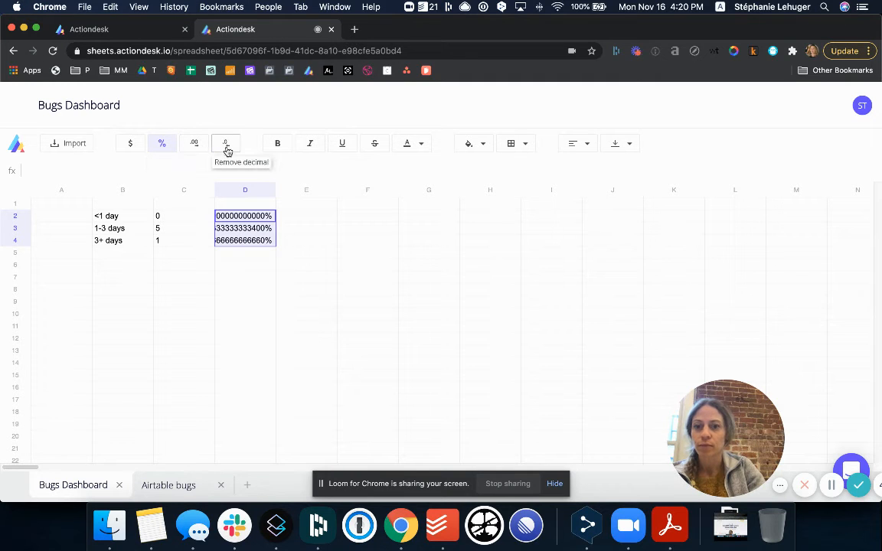
{"action": "left_click", "coordinate": [226, 150]}
{"action": "left_click", "coordinate": [227, 150]}
{"action": "left_click", "coordinate": [226, 150]}
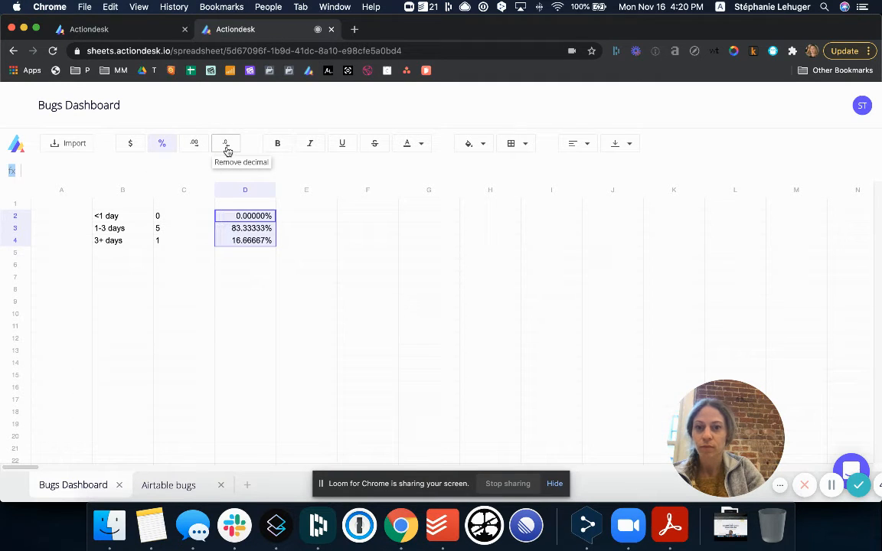
{"action": "left_click", "coordinate": [226, 150]}
{"action": "left_click", "coordinate": [227, 150]}
{"action": "left_click", "coordinate": [227, 150]}
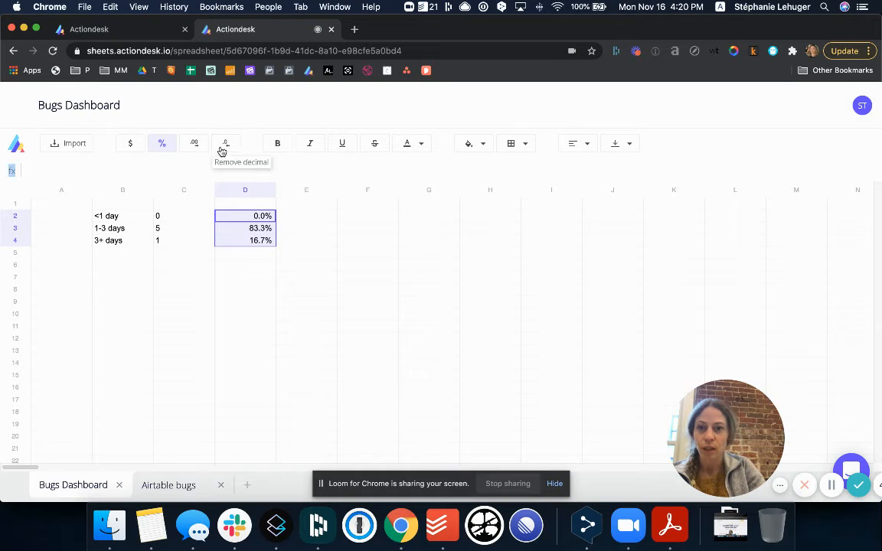
{"action": "left_click", "coordinate": [194, 145]}
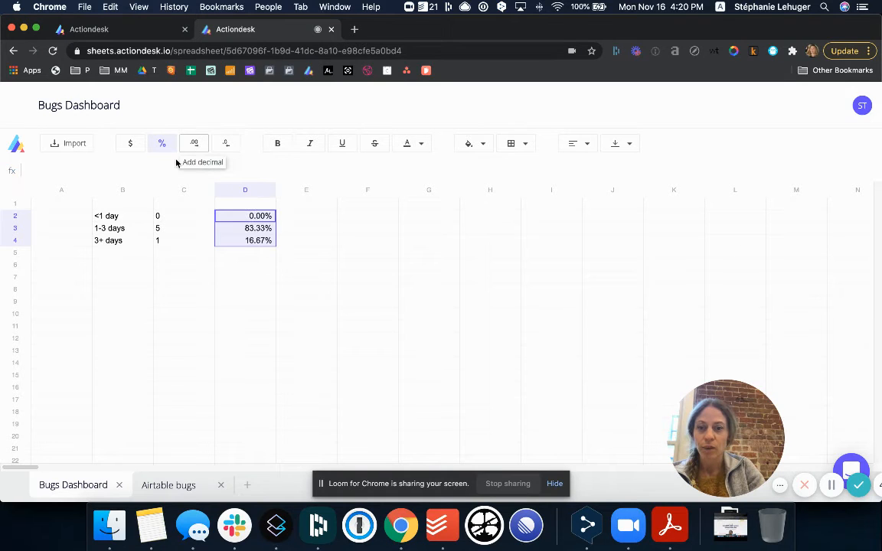
{"action": "left_click", "coordinate": [60, 203]}
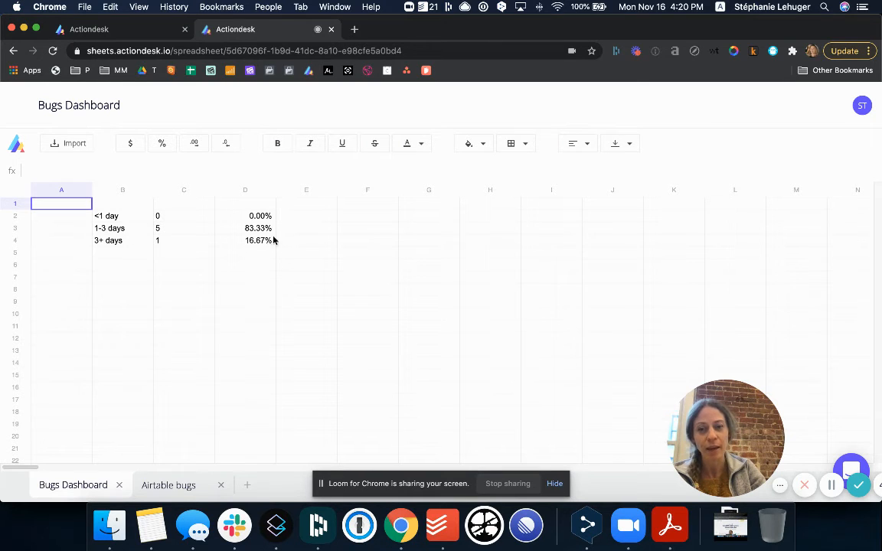
Inspect the "3+ days" share formula in D4 and view the Opened date column on the Airtable bugs sheet
{"action": "left_click", "coordinate": [133, 216]}
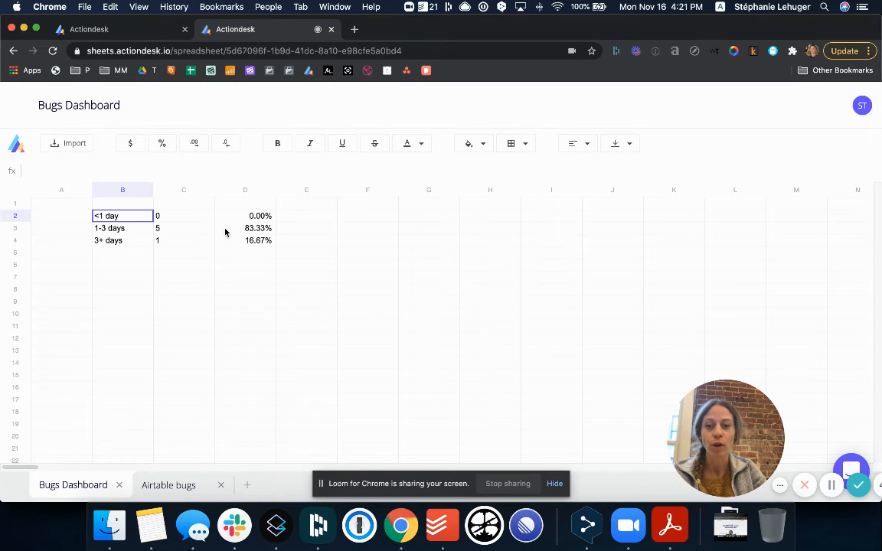
{"action": "double_click", "coordinate": [140, 242]}
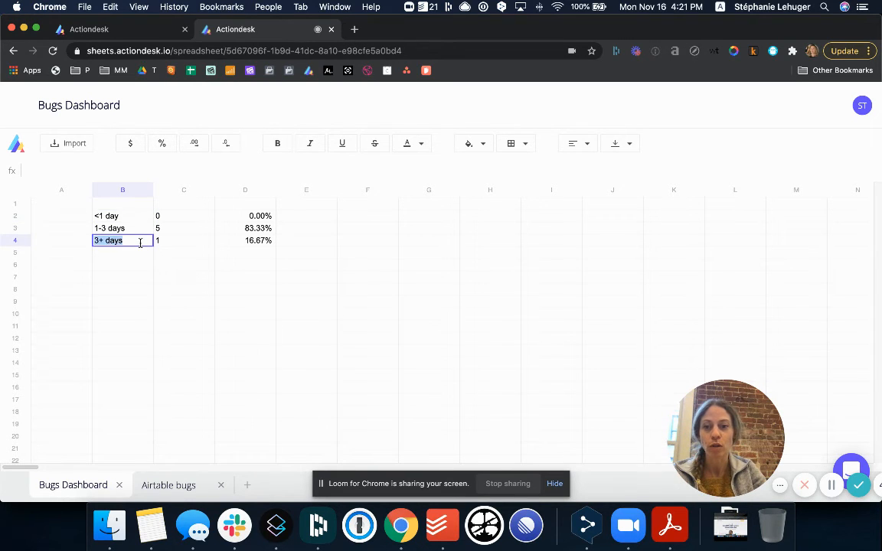
{"action": "double_click", "coordinate": [255, 242]}
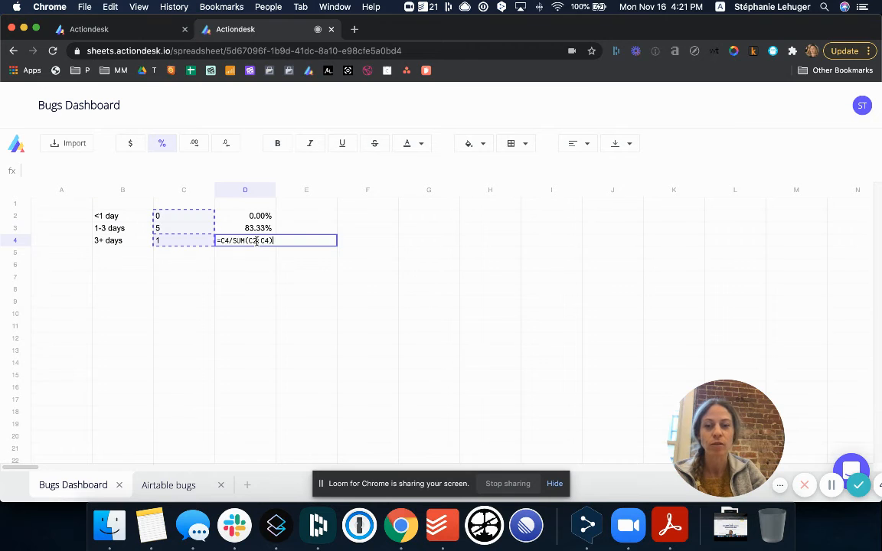
{"action": "left_click", "coordinate": [177, 486]}
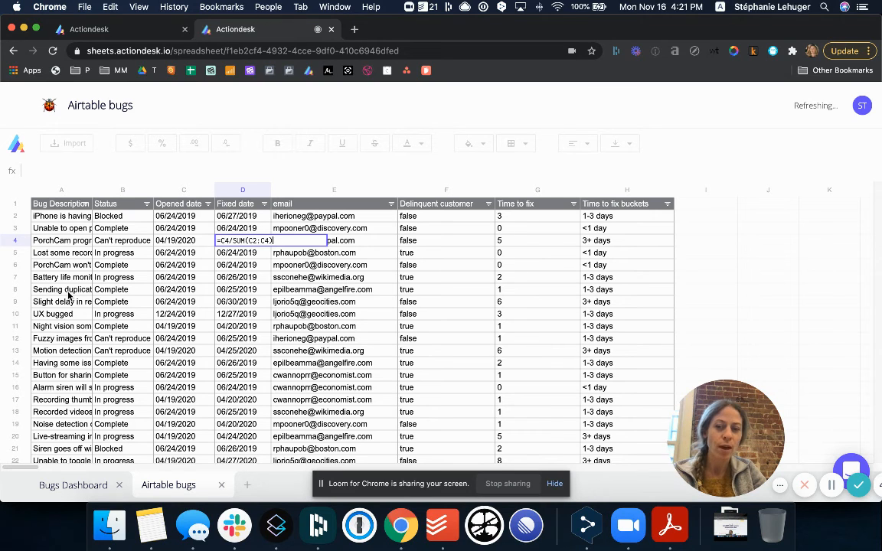
{"action": "left_click", "coordinate": [181, 205]}
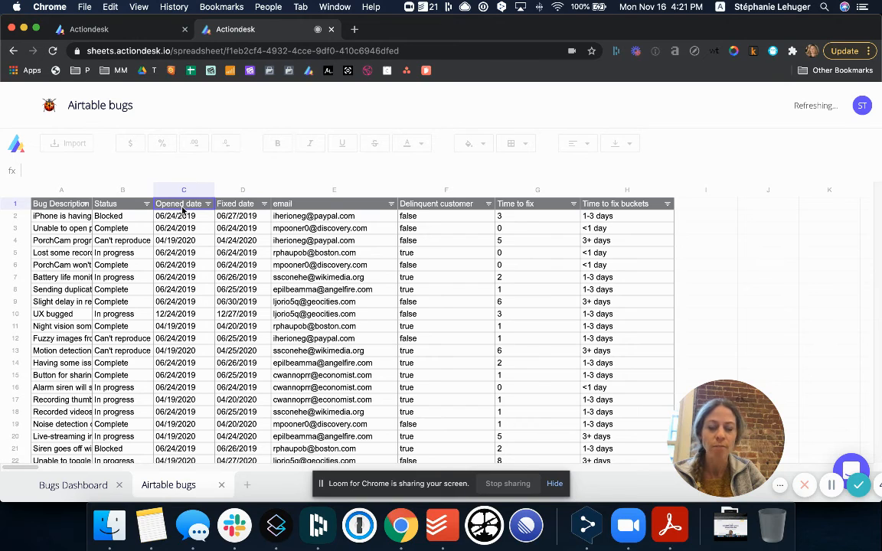